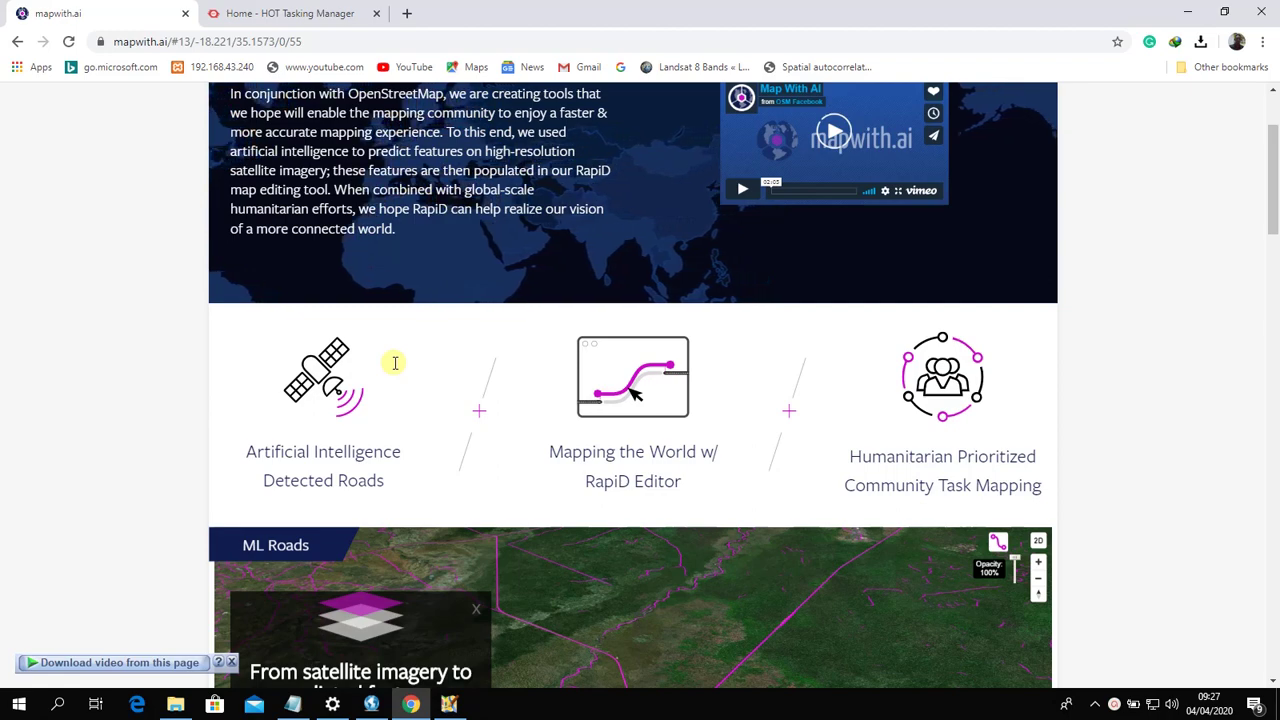
Open project #8214 Anta, Cusco, Peru from the HOT Tasking Manager project list.
scroll(395, 363, down, 2)
scroll(393, 366, up, 3)
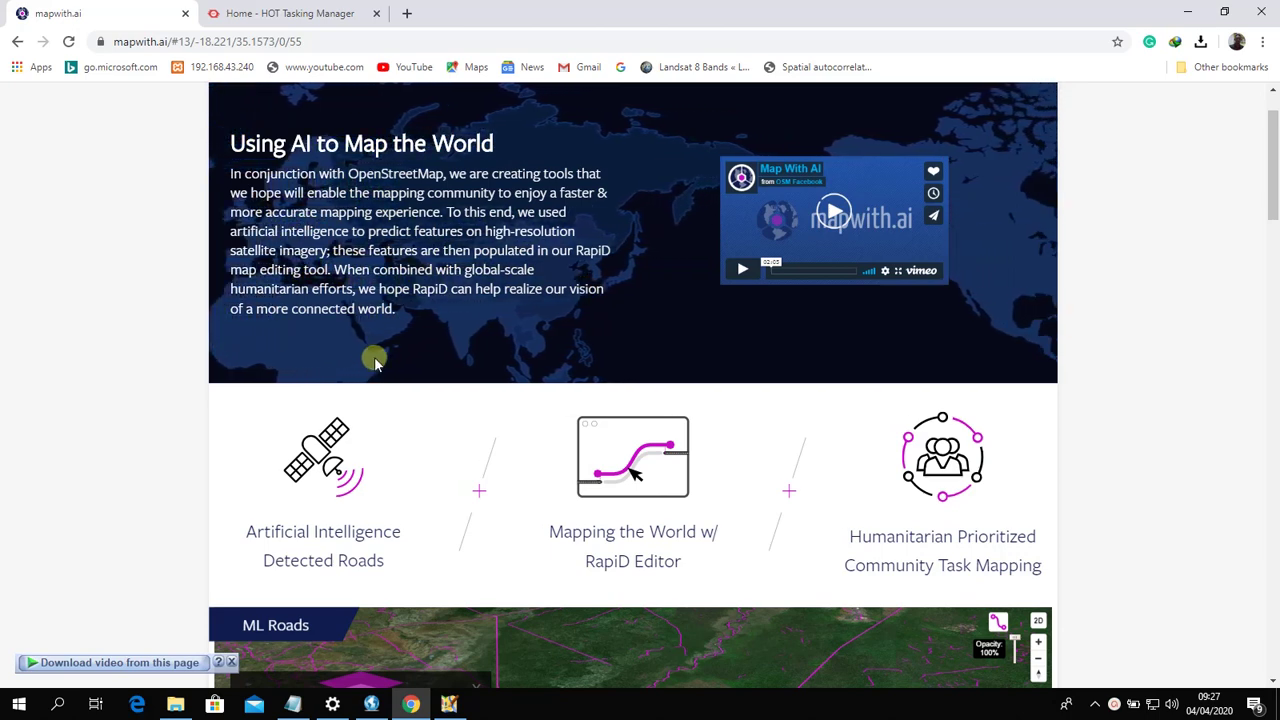
scroll(375, 362, down, 3)
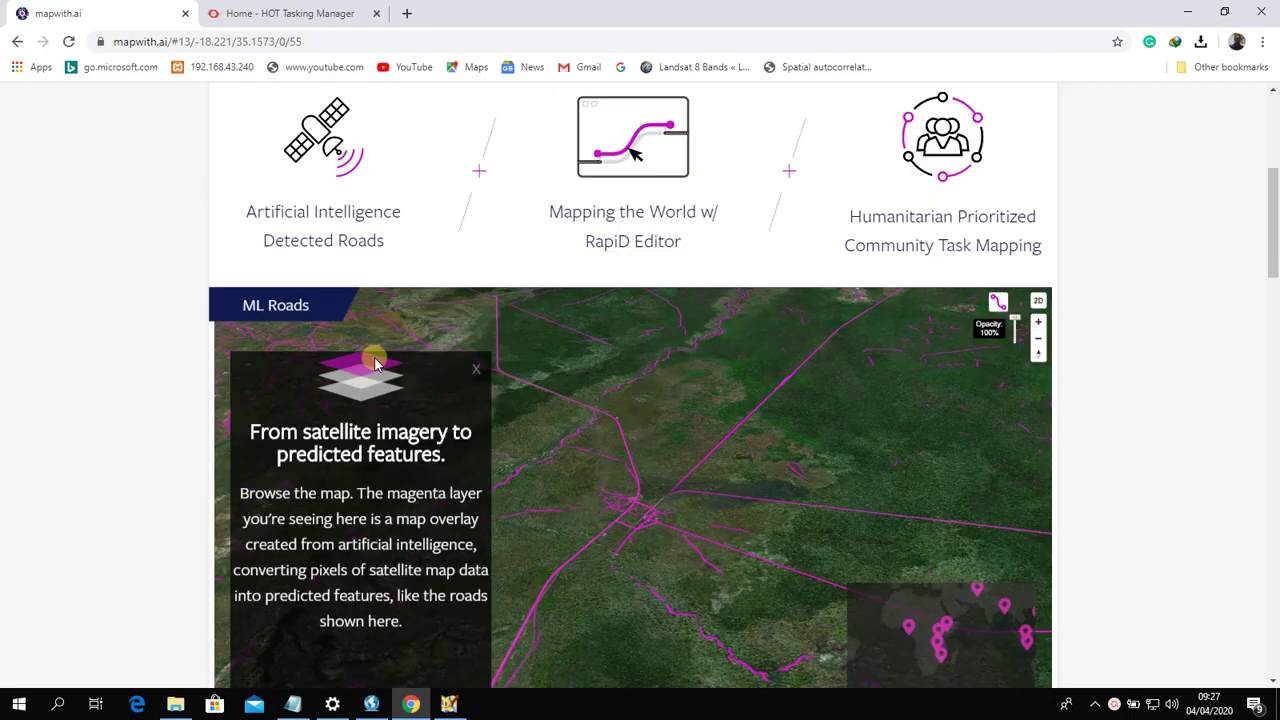
scroll(375, 362, down, 2)
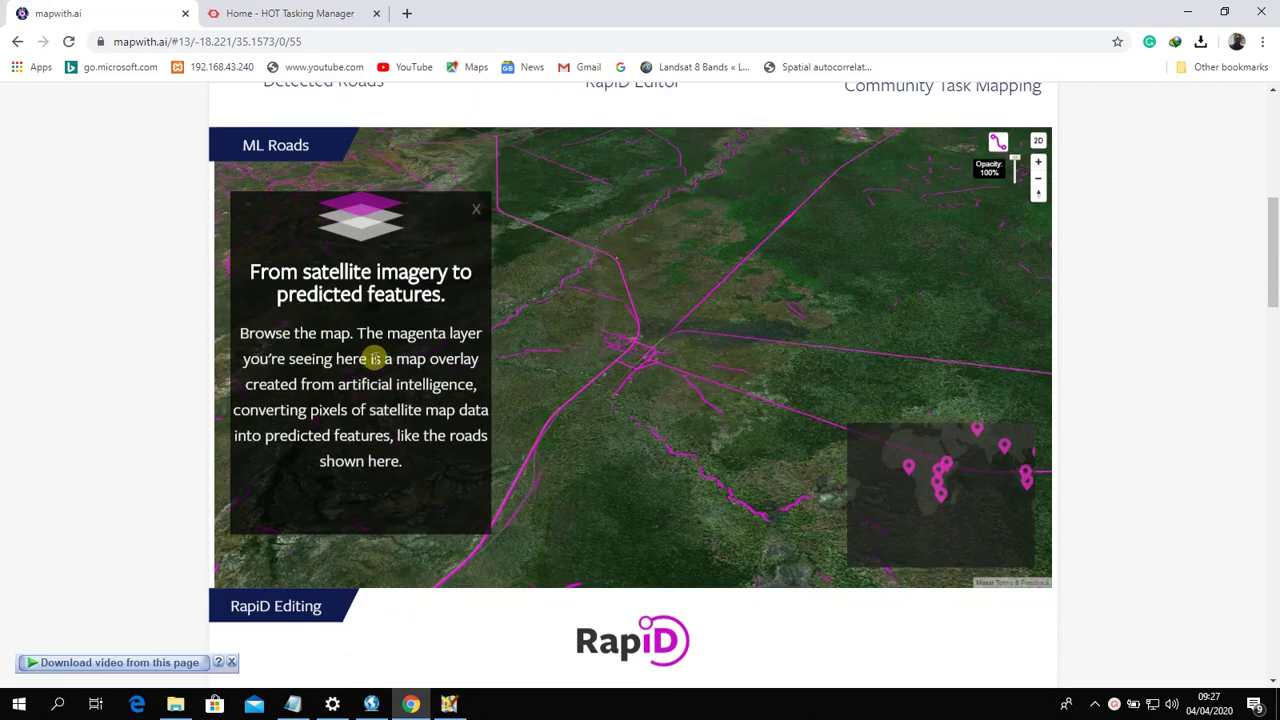
scroll(375, 358, down, 5)
scroll(375, 358, down, 4)
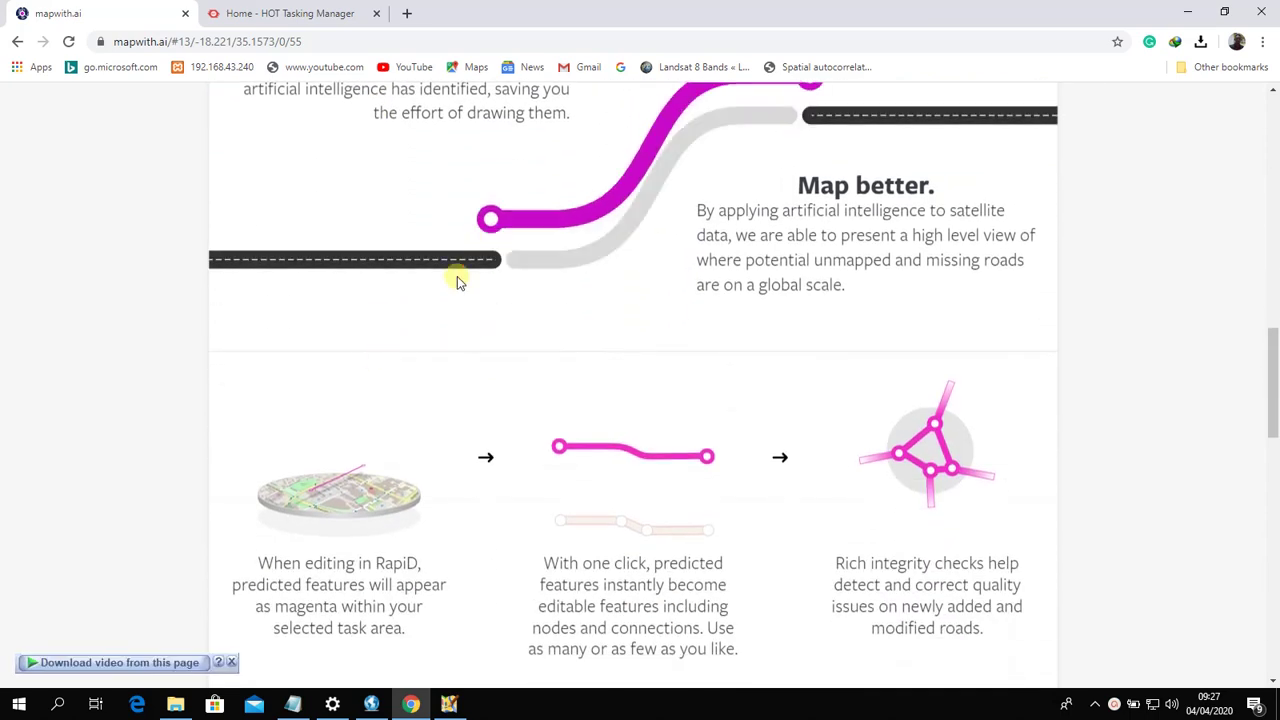
scroll(350, 316, down, 3)
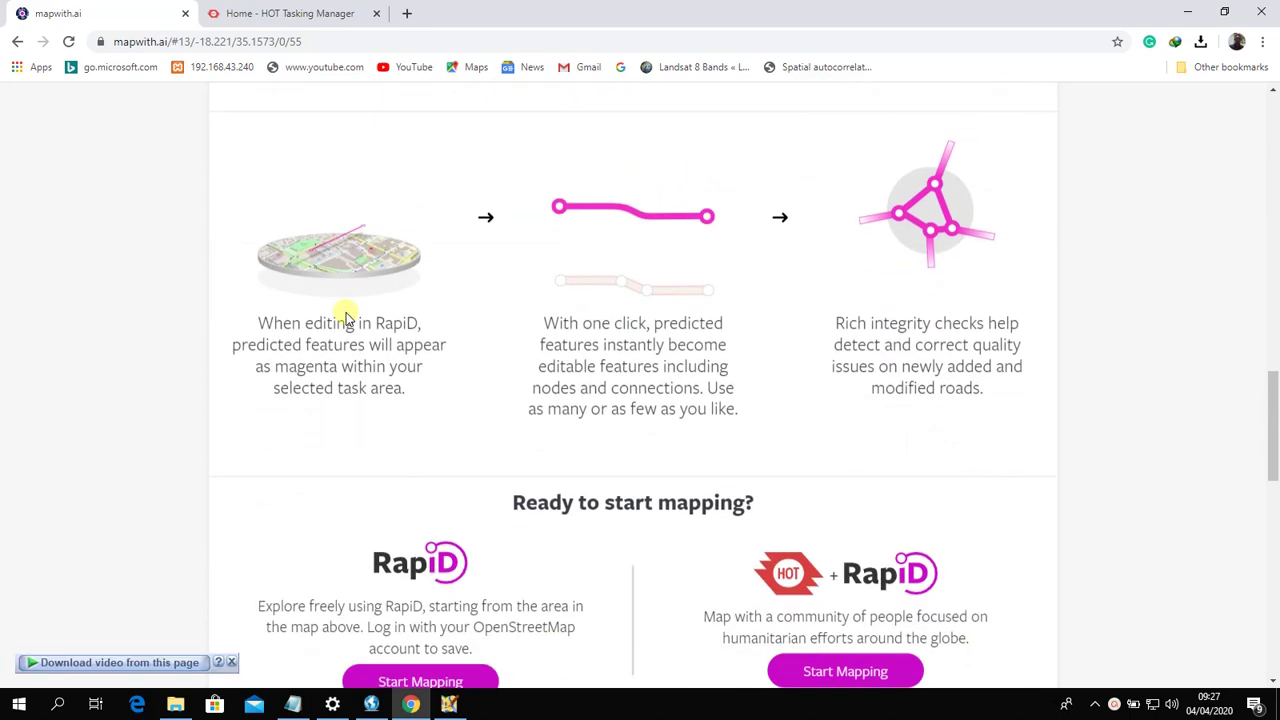
scroll(345, 316, down, 2)
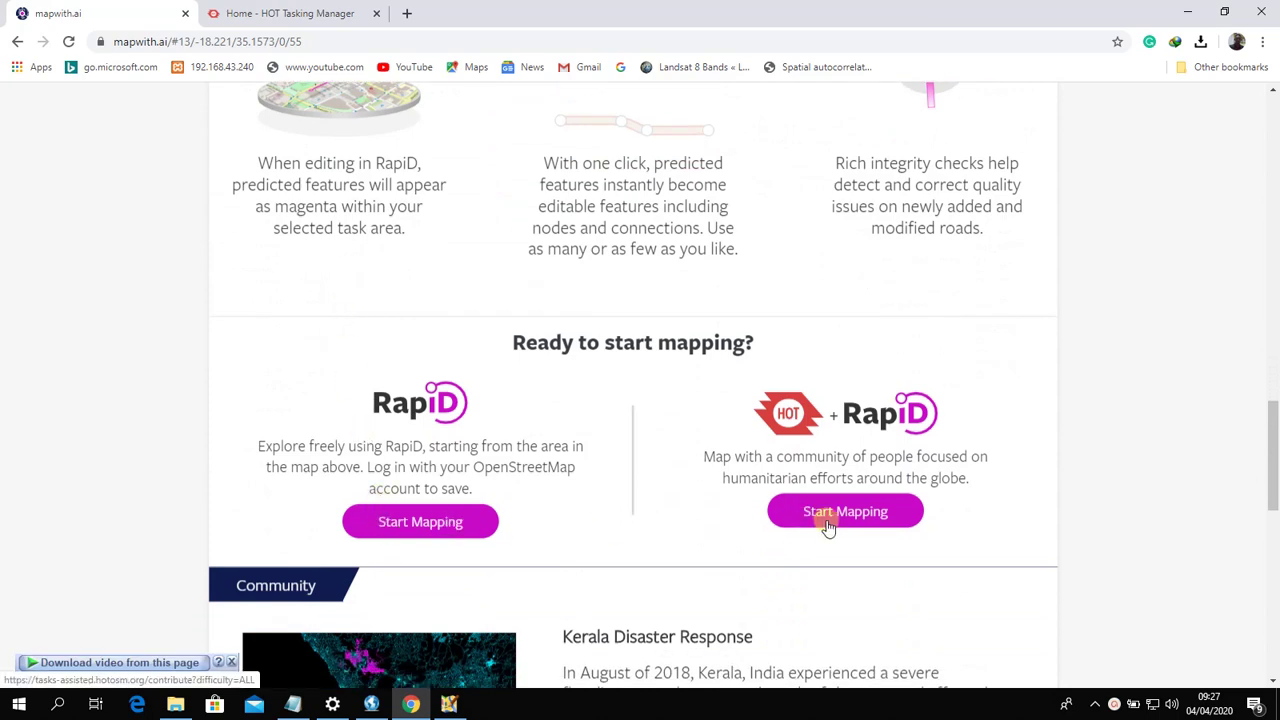
scroll(486, 517, down, 5)
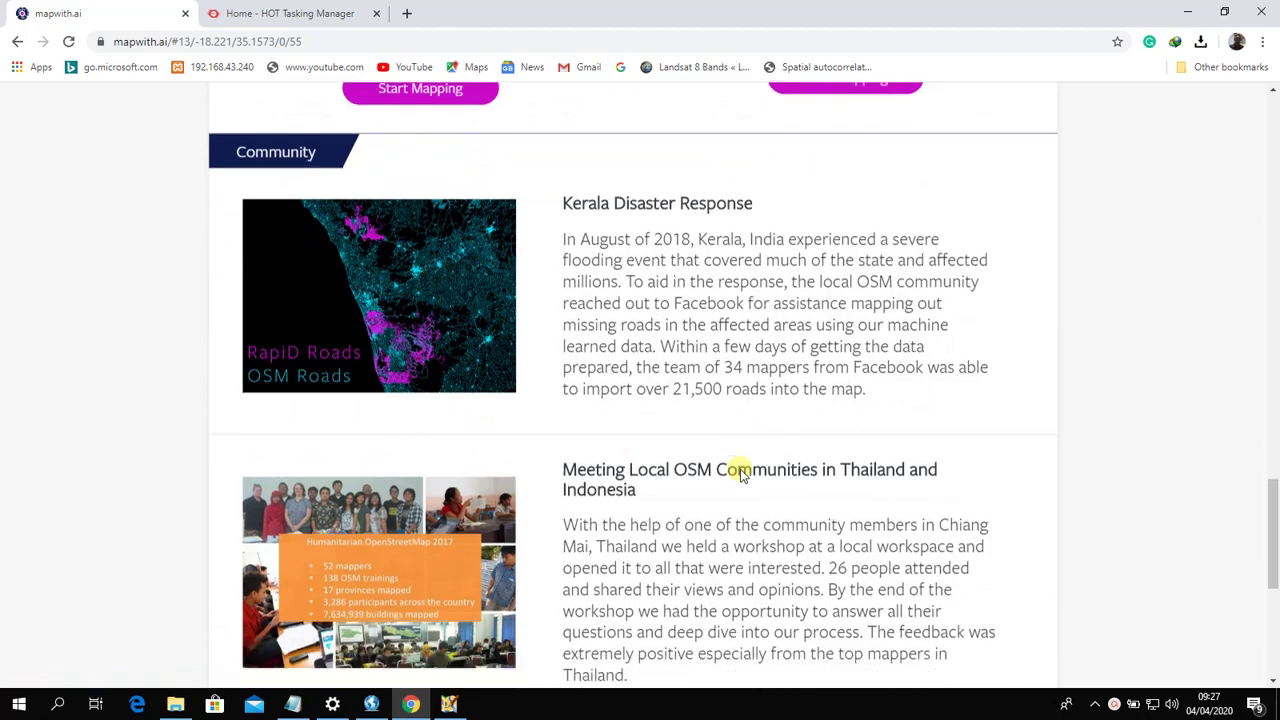
scroll(740, 471, up, 14)
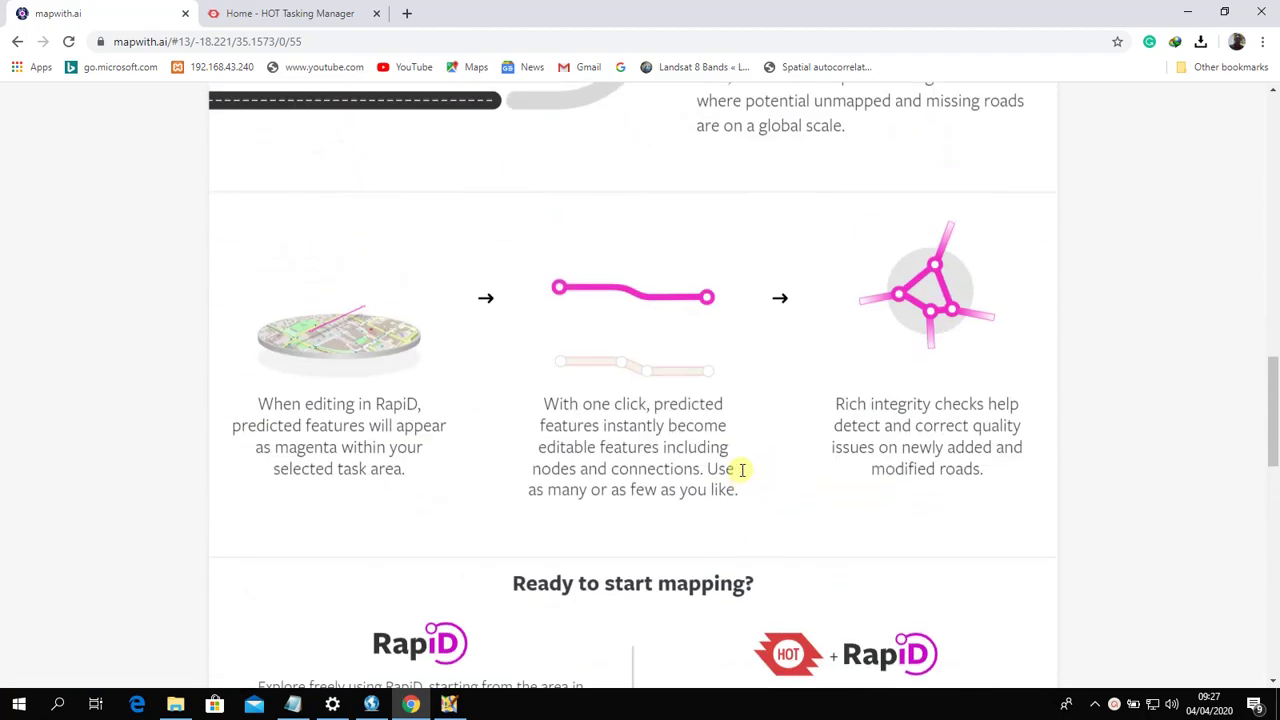
scroll(742, 470, down, 15)
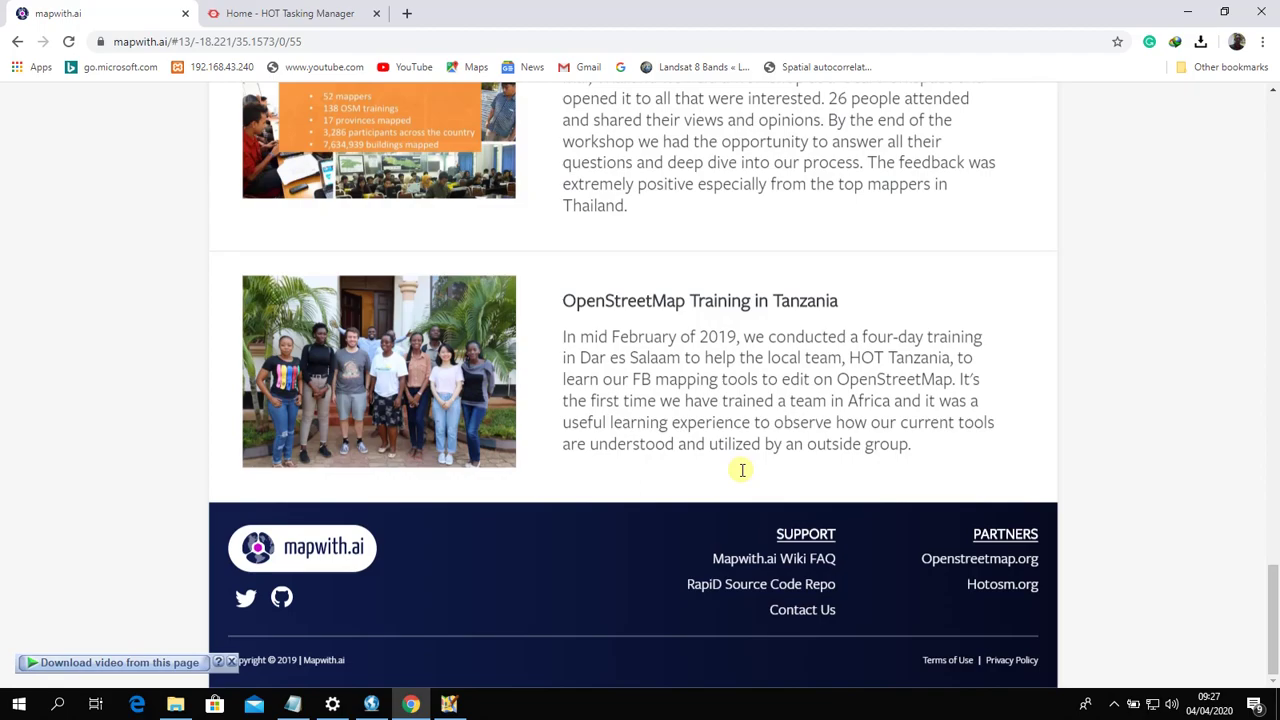
scroll(742, 470, up, 15)
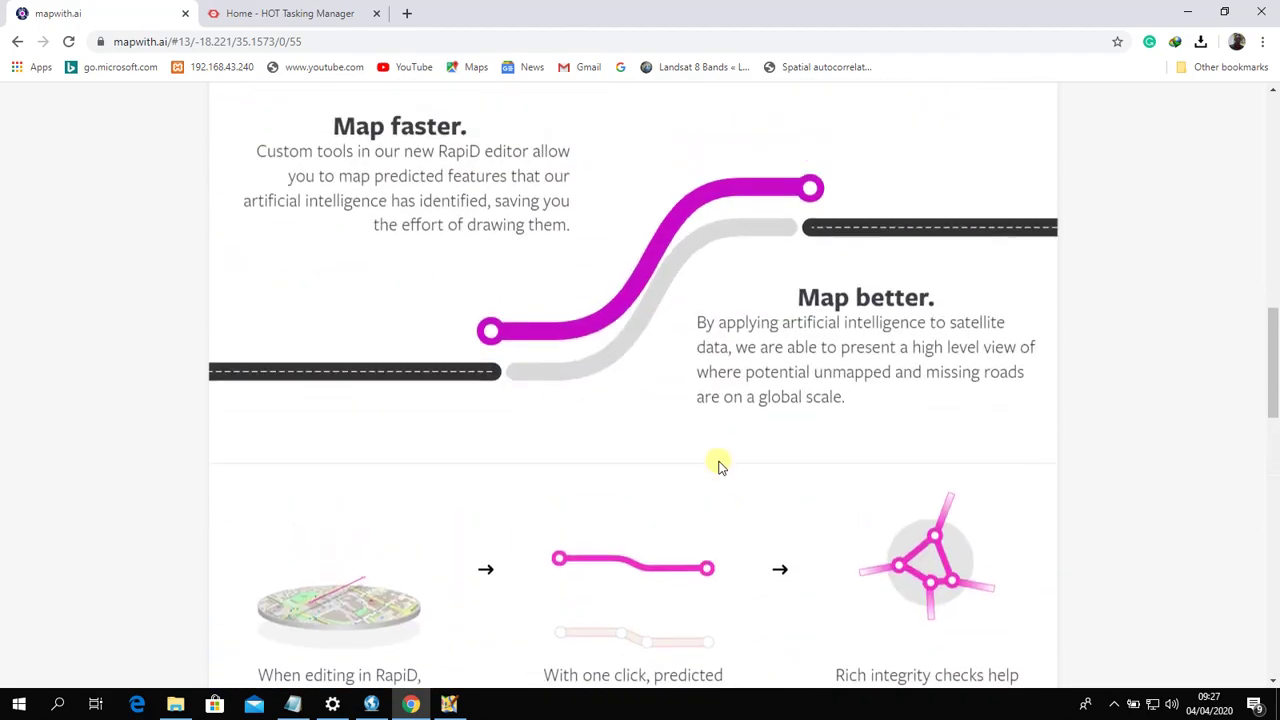
scroll(718, 465, up, 10)
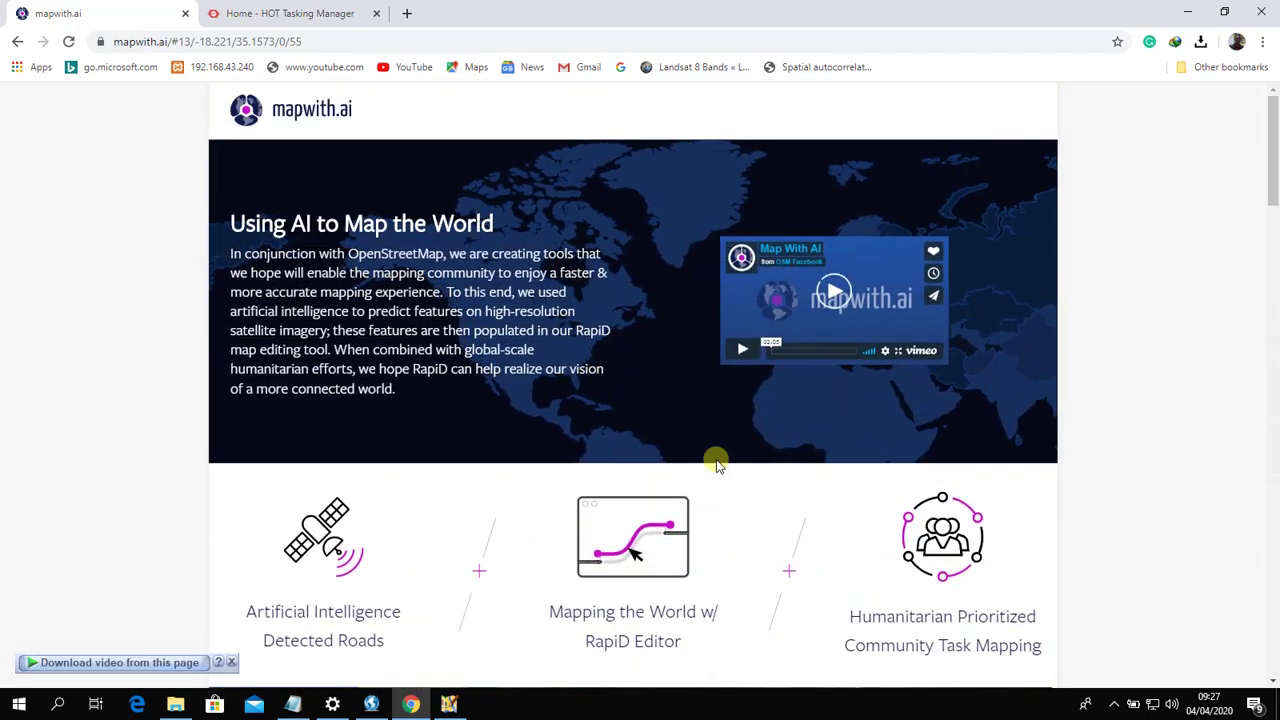
click(285, 13)
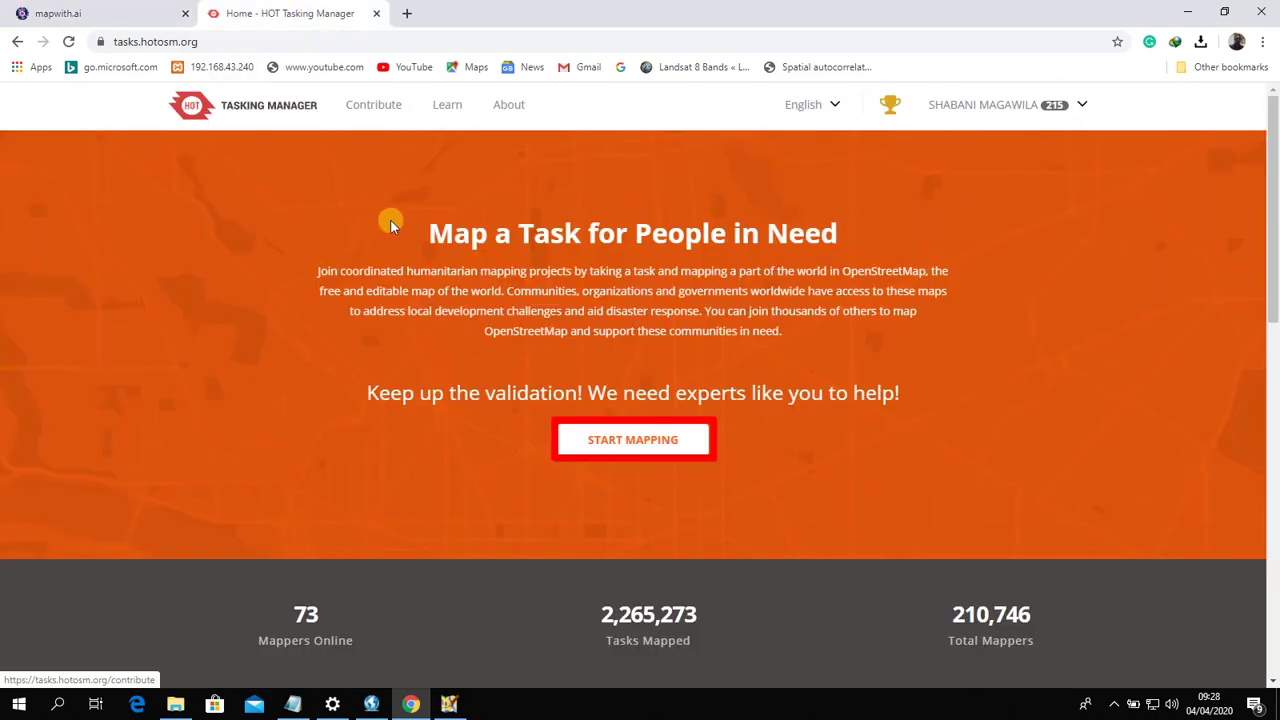
click(655, 443)
scroll(714, 458, down, 5)
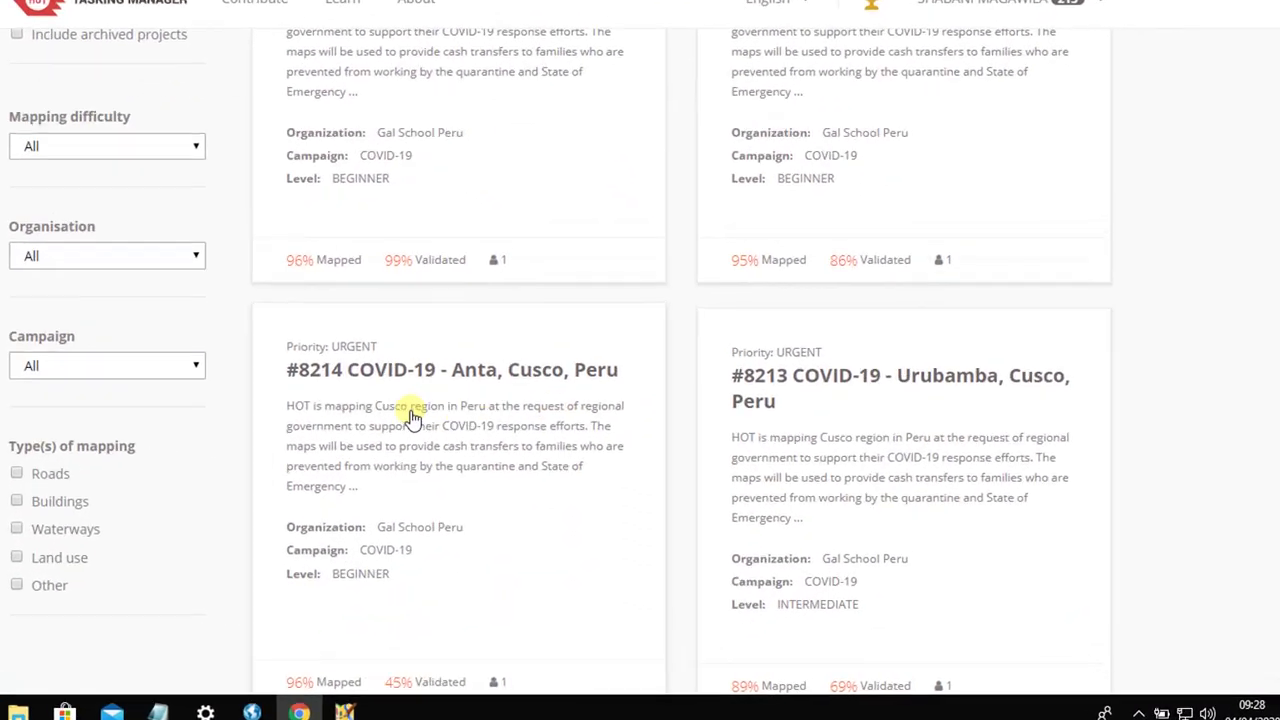
scroll(1008, 375, down, 3)
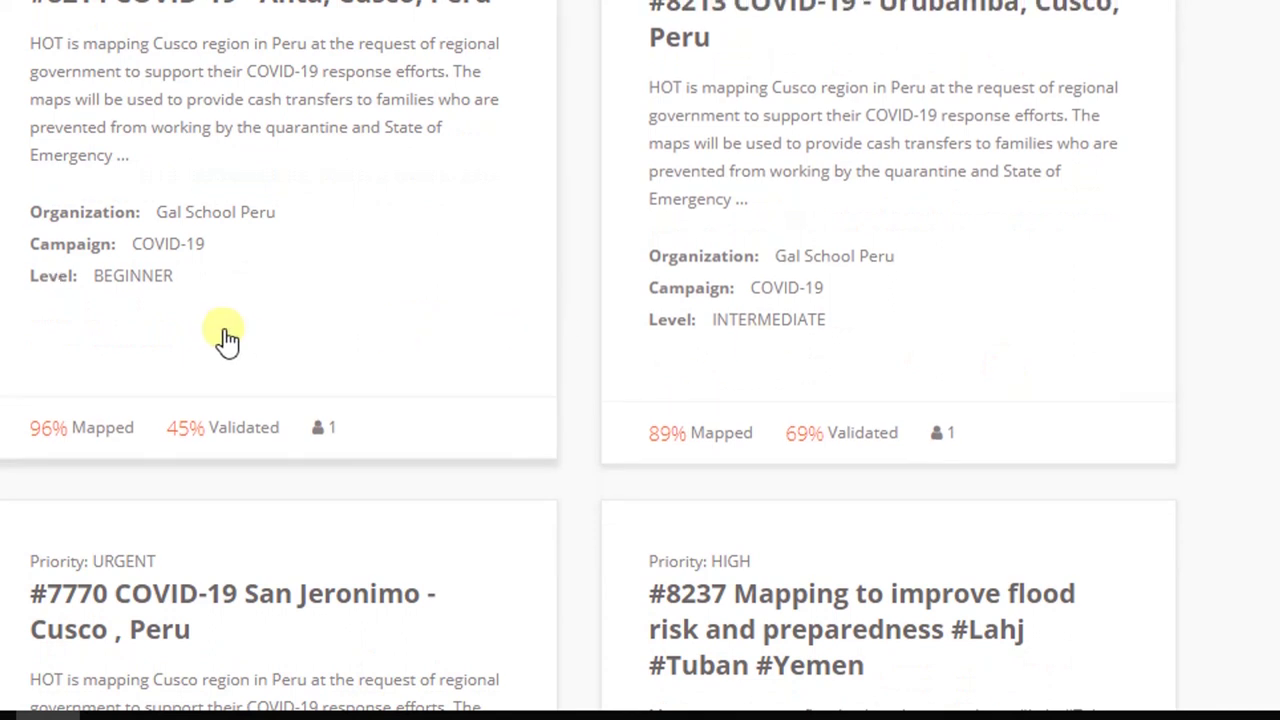
click(388, 197)
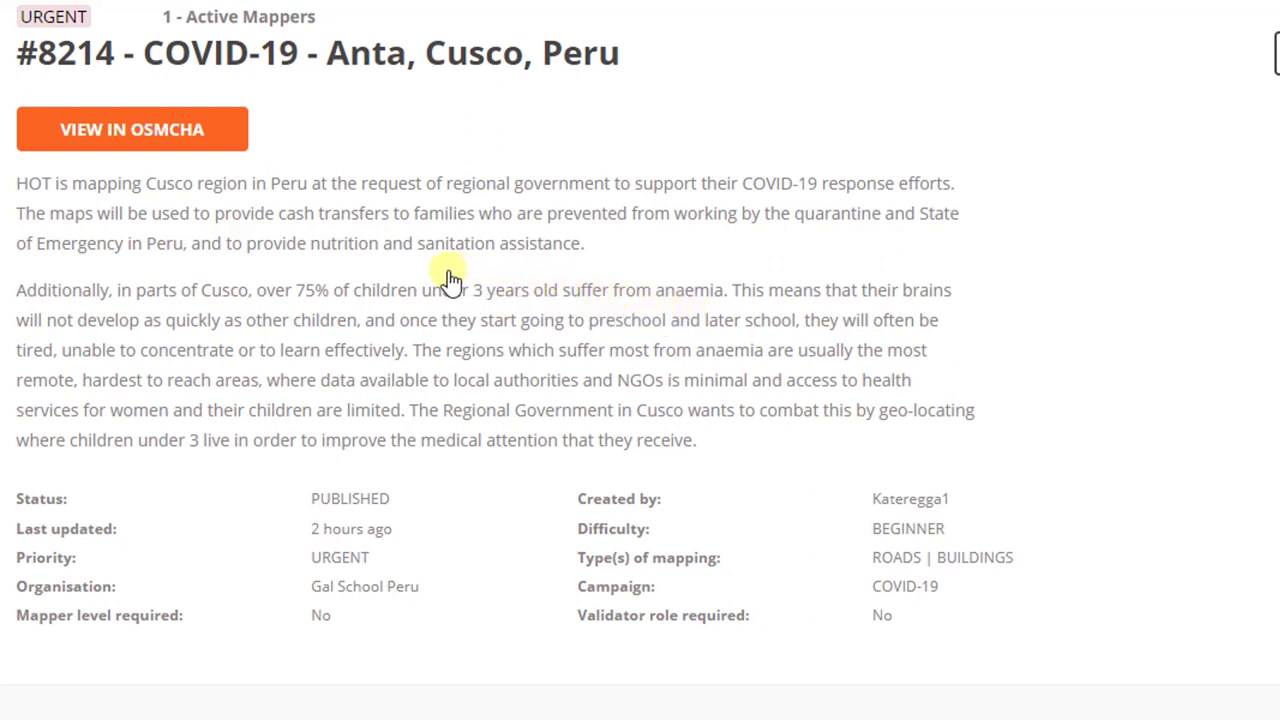
In the project's Validate view, pick task 252 on the map.
scroll(535, 392, down, 5)
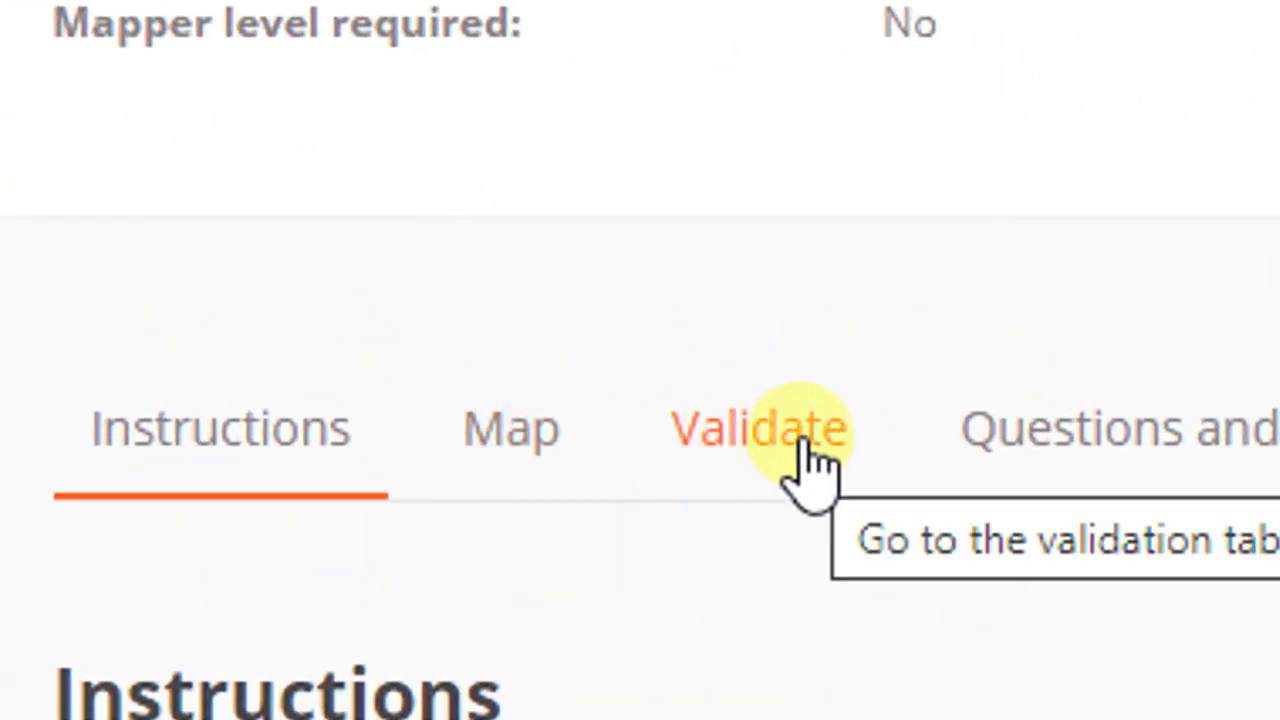
click(812, 462)
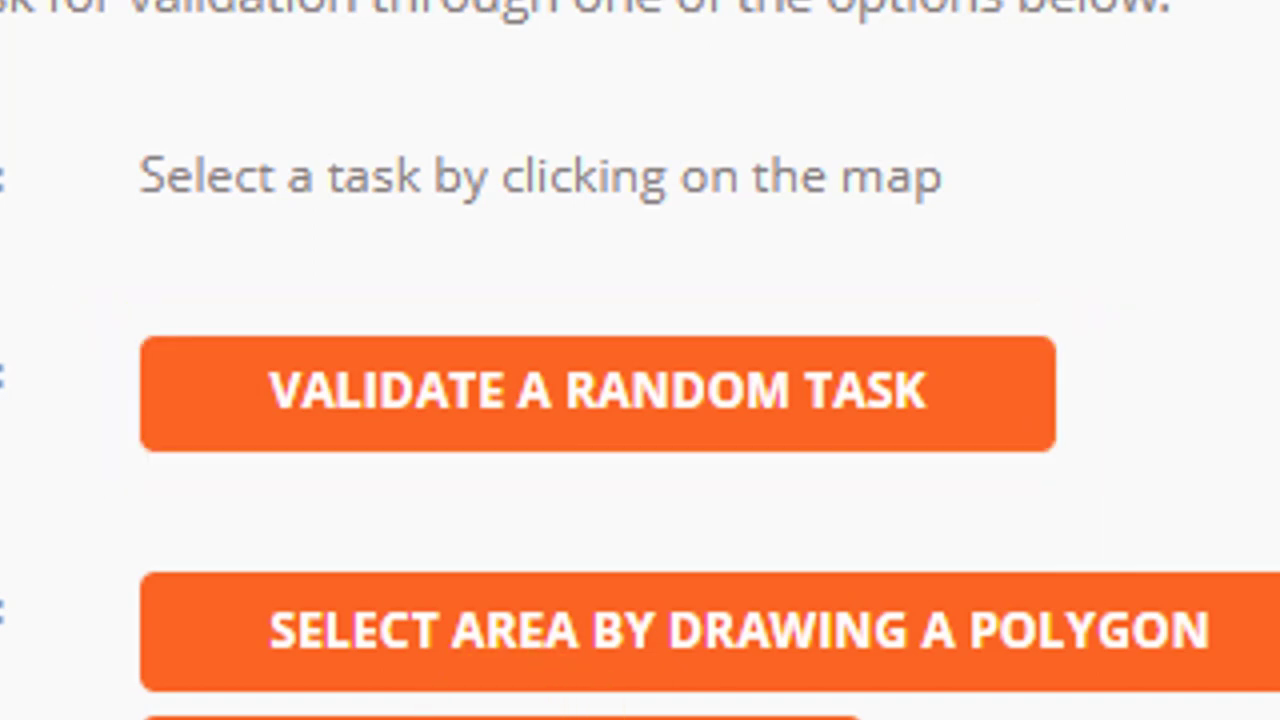
click(598, 393)
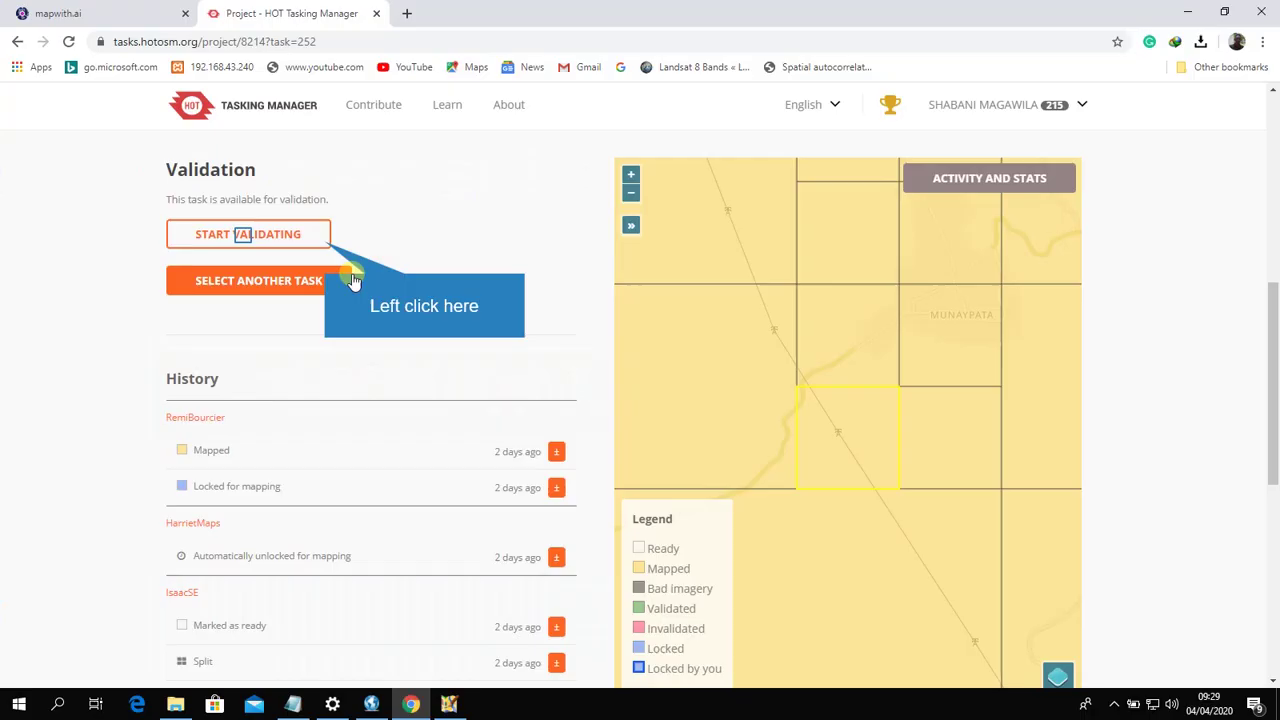
Lock task 252 for validation and launch it with JOSM as the editor.
click(244, 236)
click(215, 273)
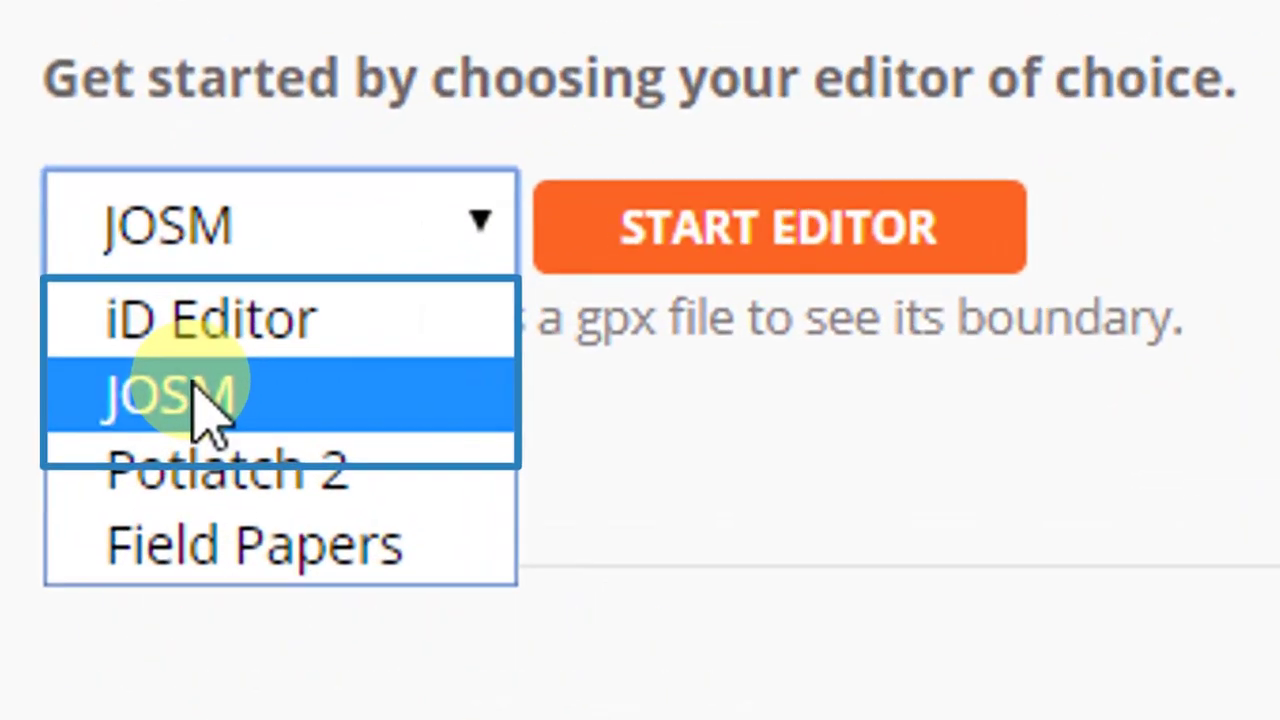
click(197, 311)
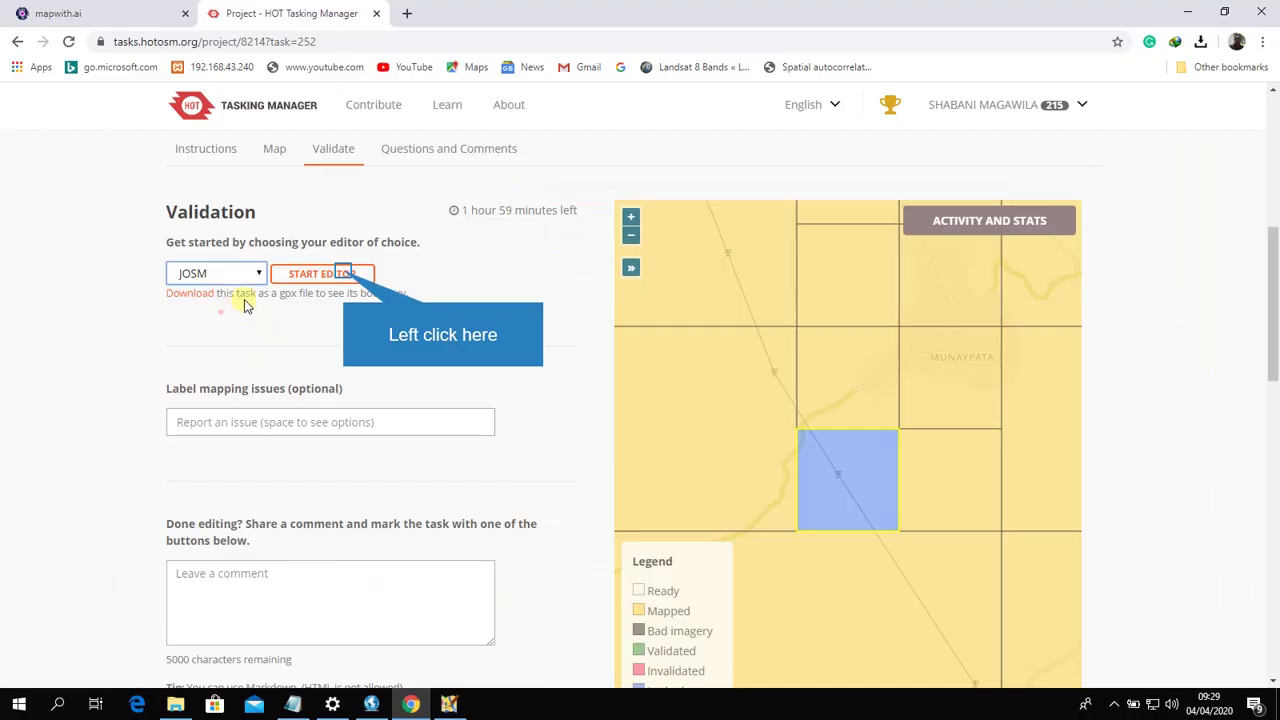
click(343, 274)
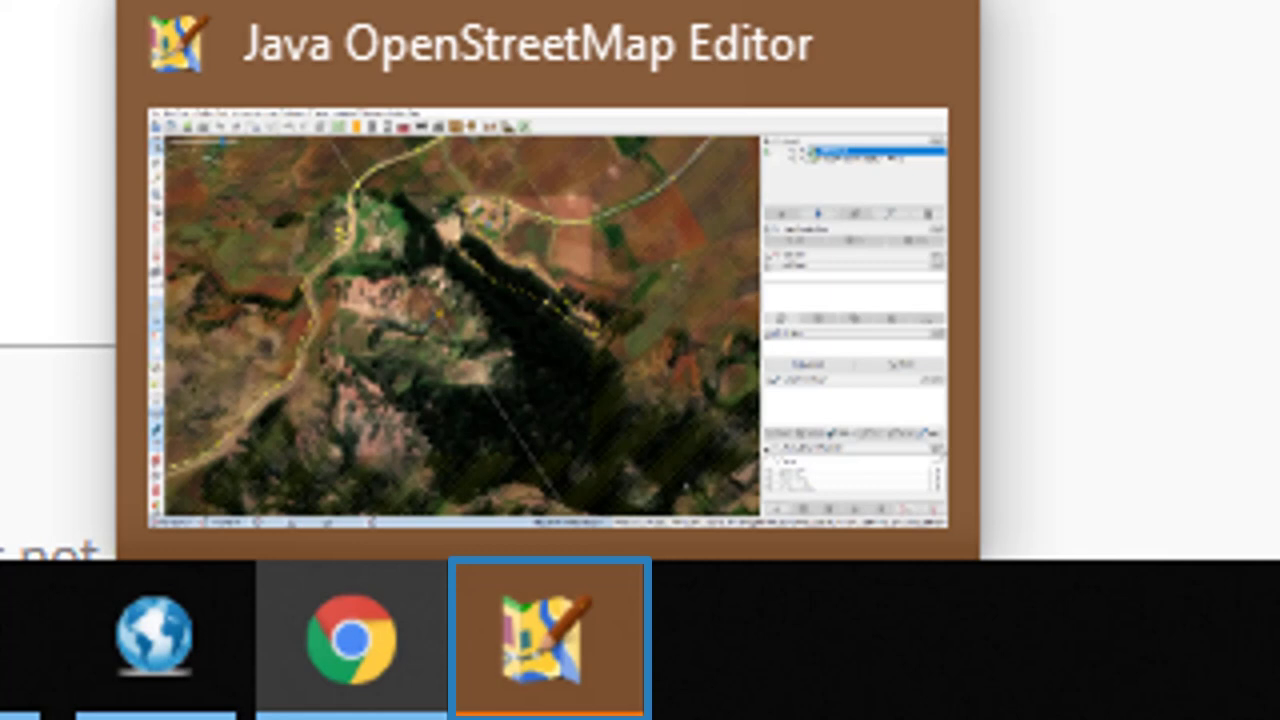
Download MapWithAI predicted roads for the task area in JOSM via Data > MapWithAI: Download data.
click(555, 632)
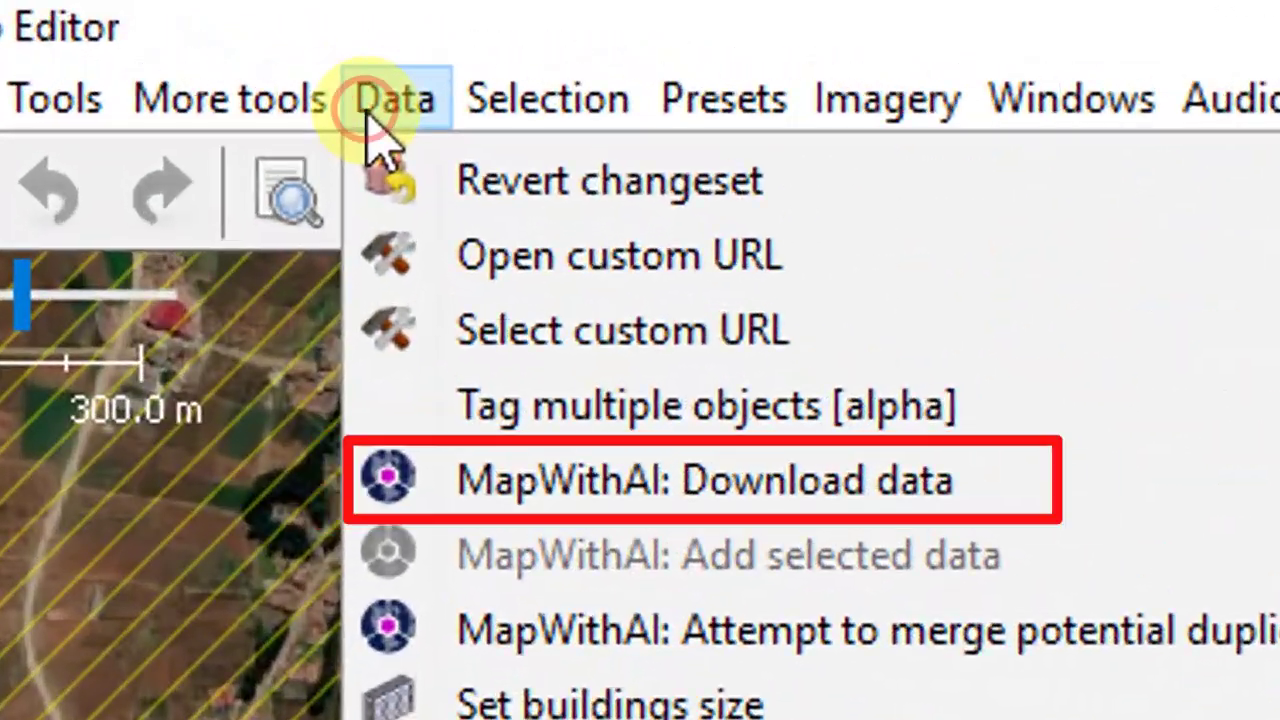
click(193, 29)
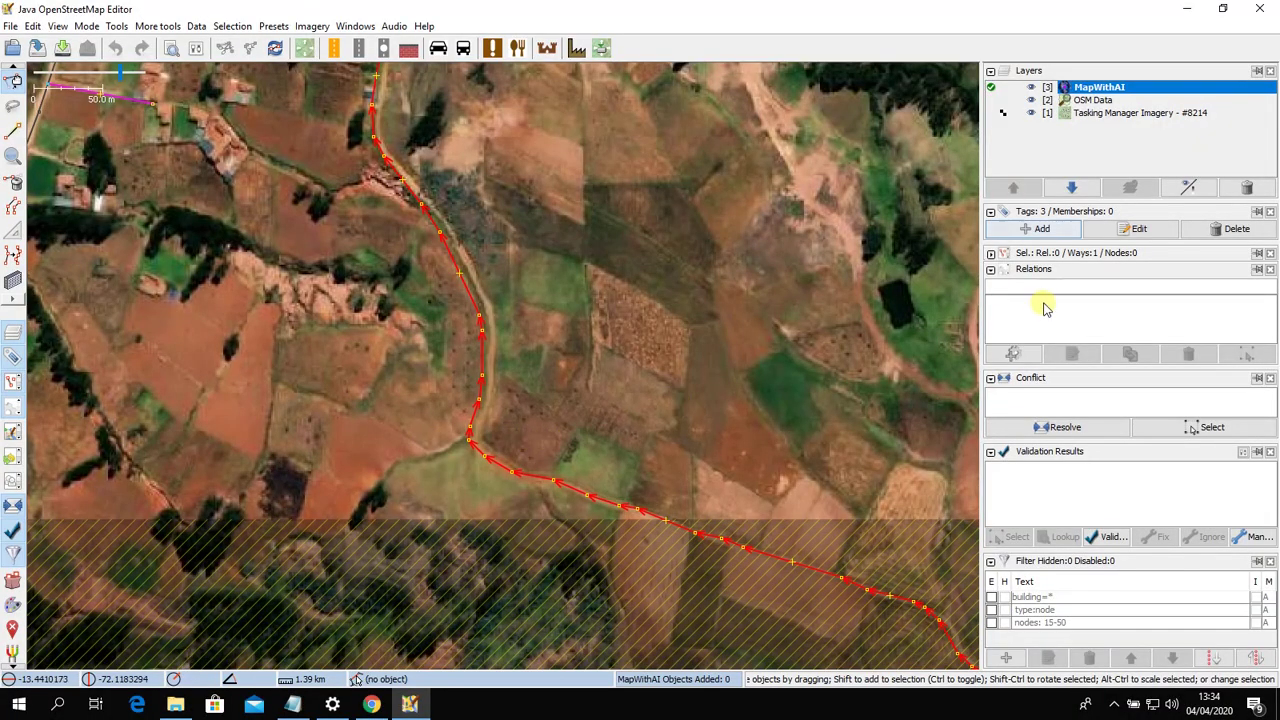
Shift-select the five predicted highway ways on the active MapWithAI layer, then bring up the Data menu.
click(992, 254)
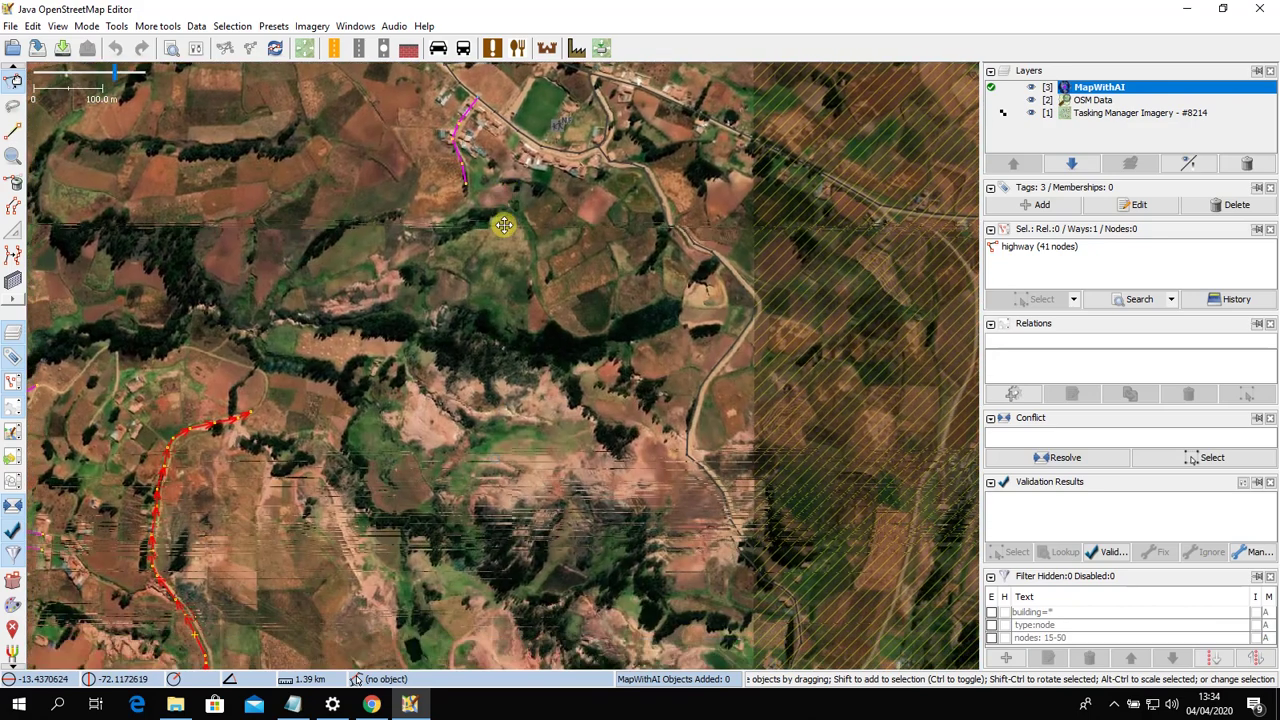
shift+click(294, 466)
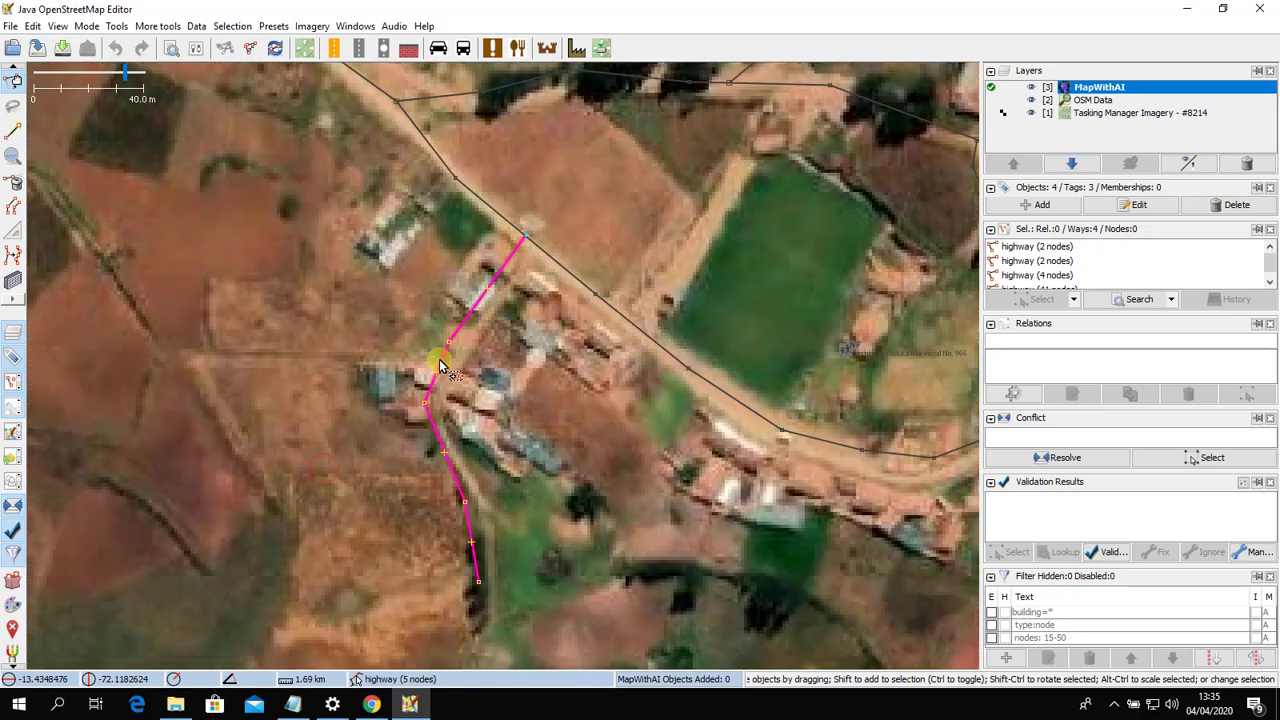
shift+click(439, 356)
scroll(623, 420, down, 2)
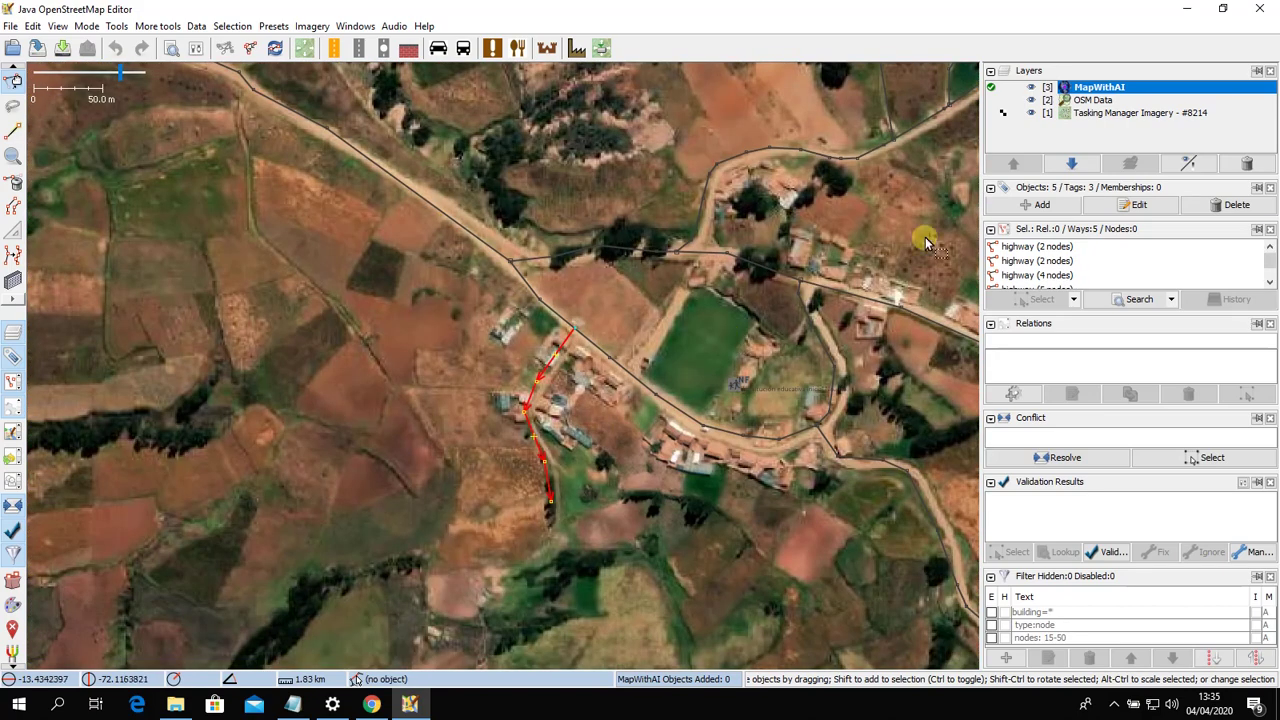
click(1033, 101)
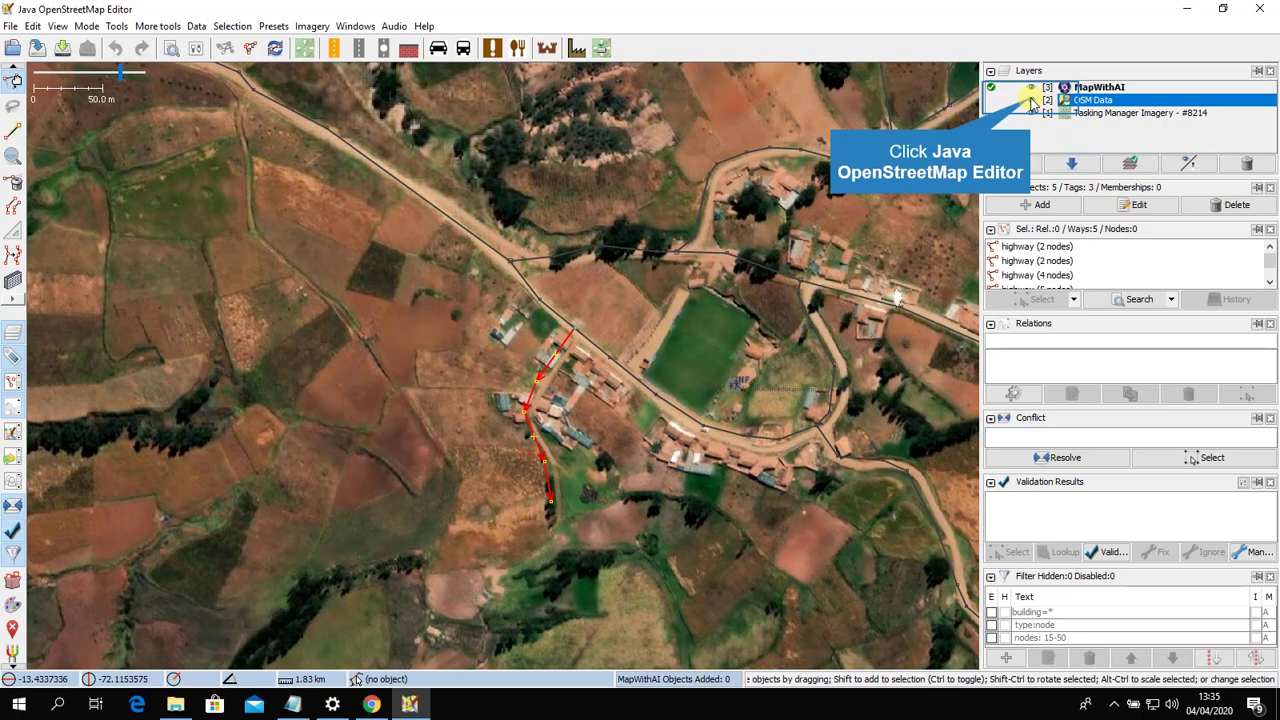
click(1031, 89)
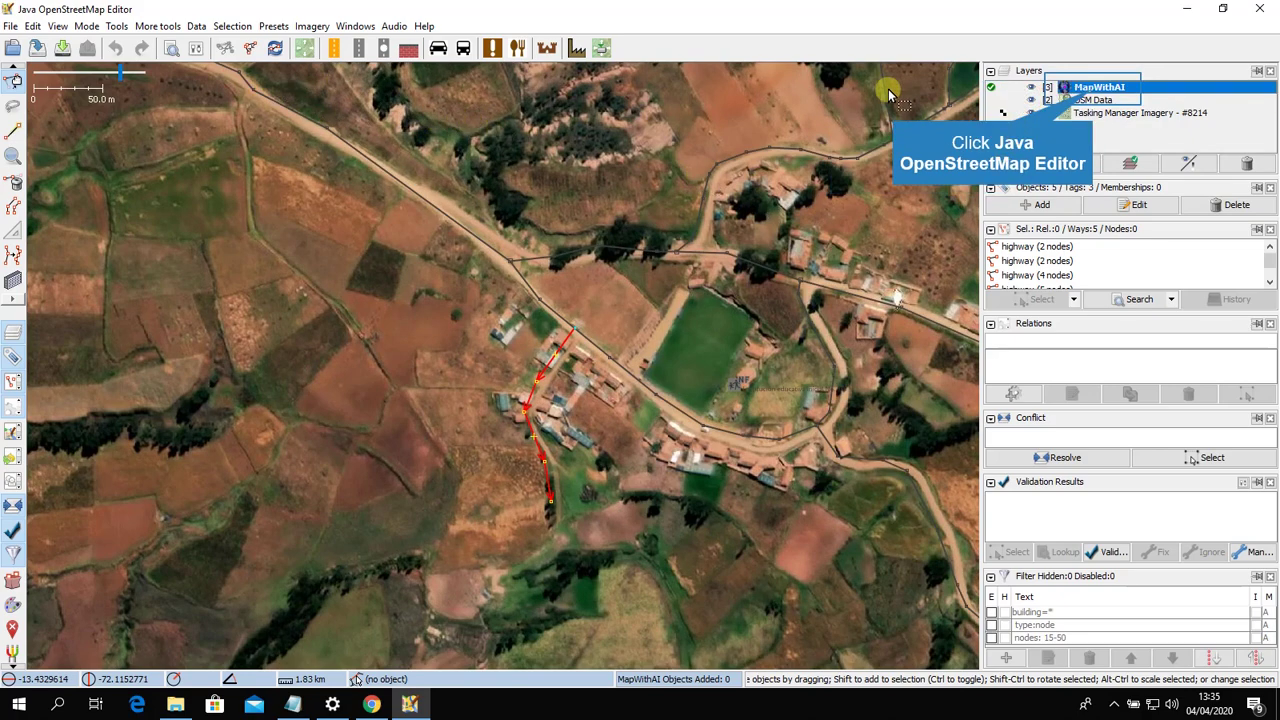
click(1113, 96)
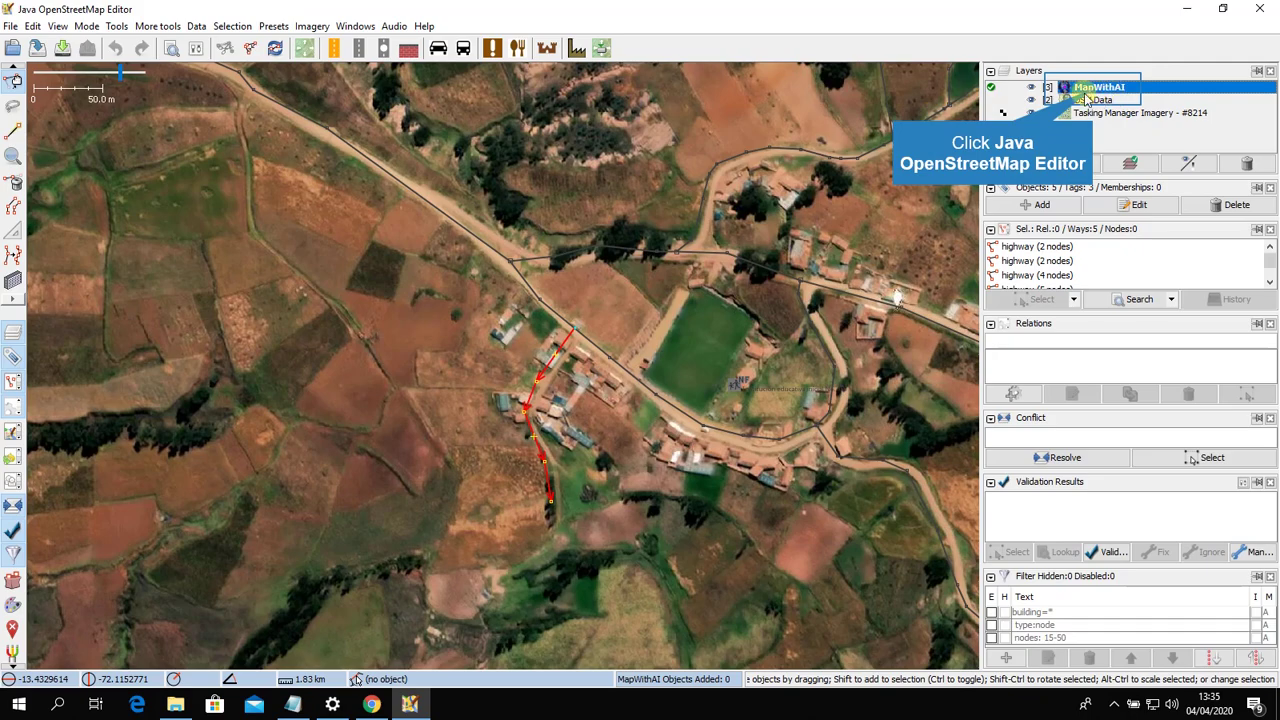
key(alt+d)
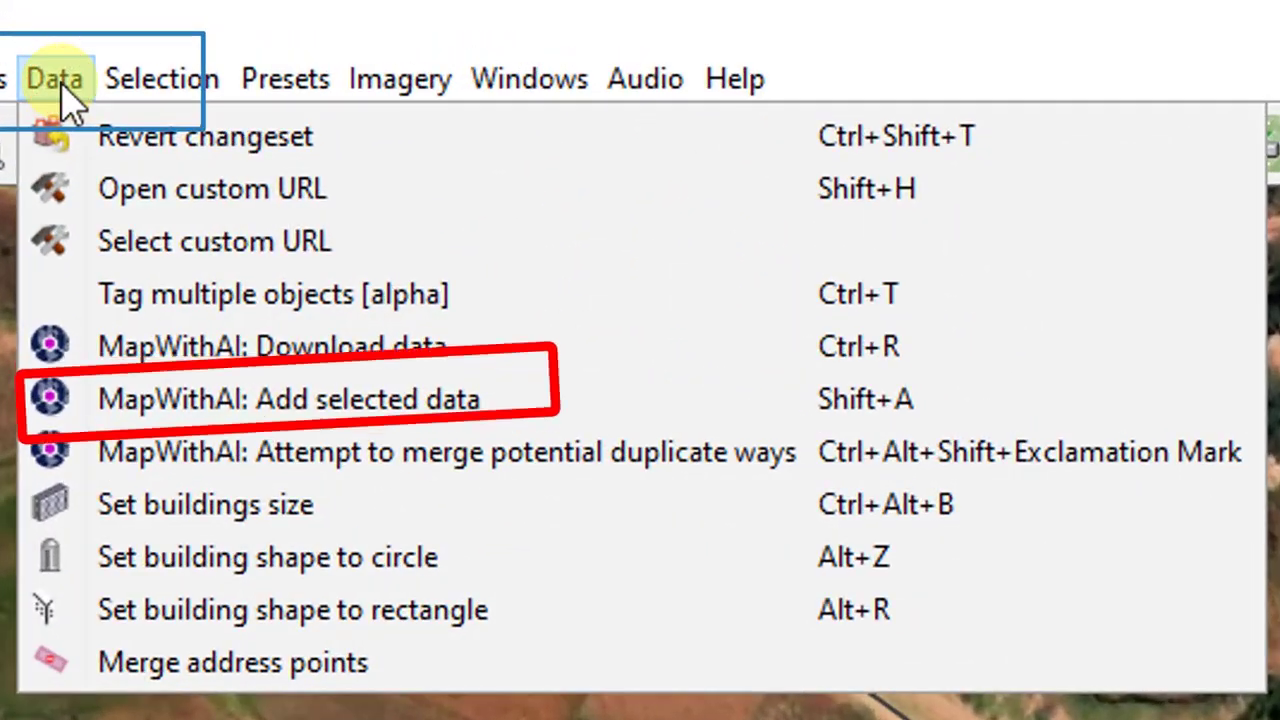
Add the five selected roads to OSM data and drag one road's end node onto the dirt track.
click(379, 400)
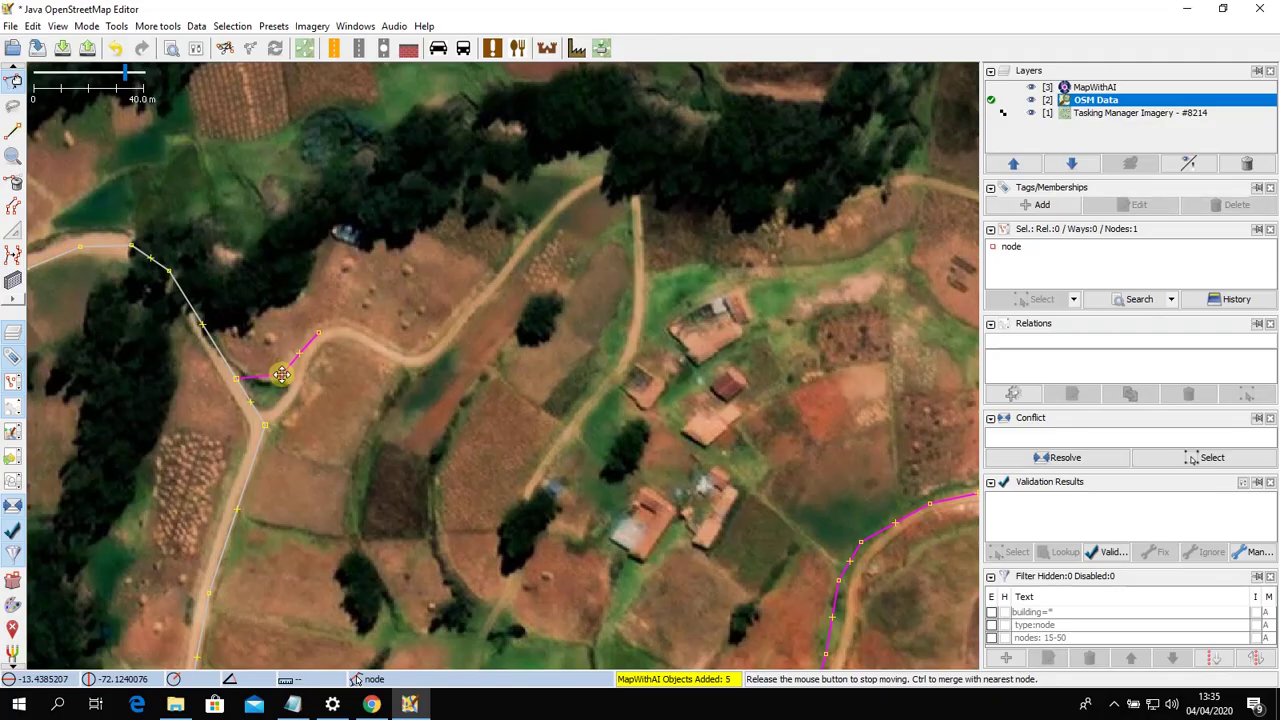
drag(280, 366, 279, 386)
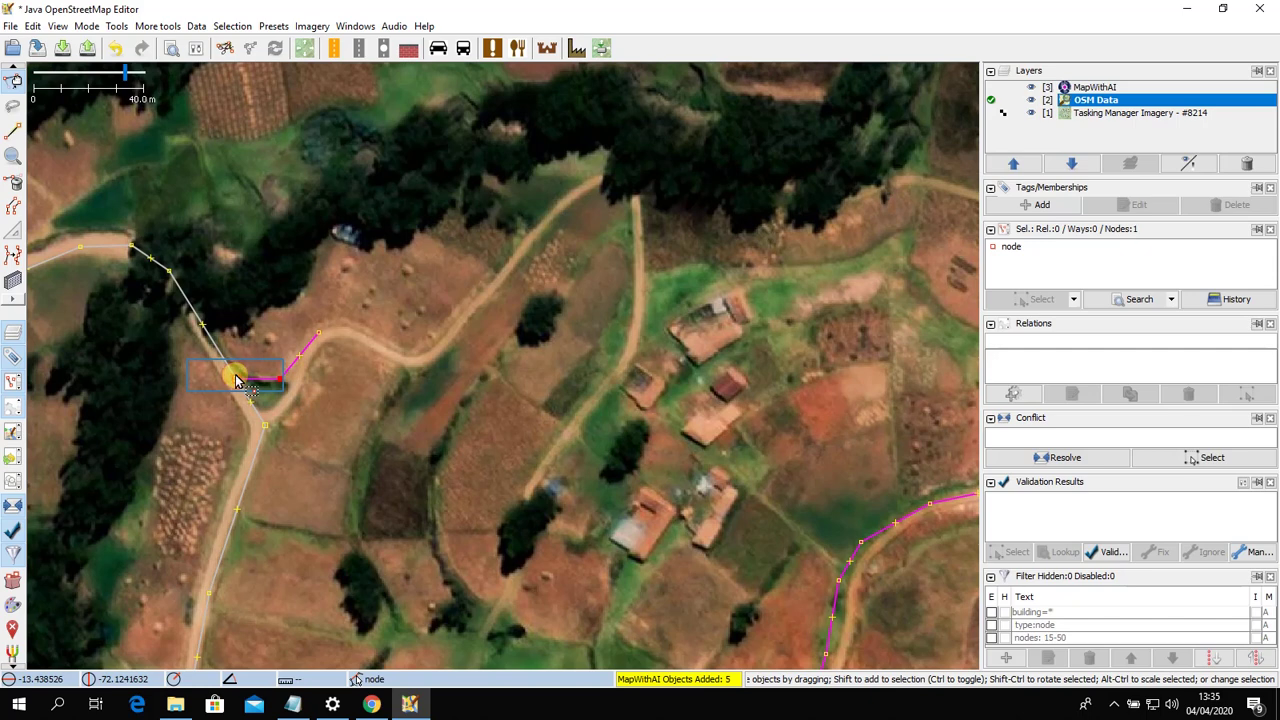
drag(237, 380, 219, 361)
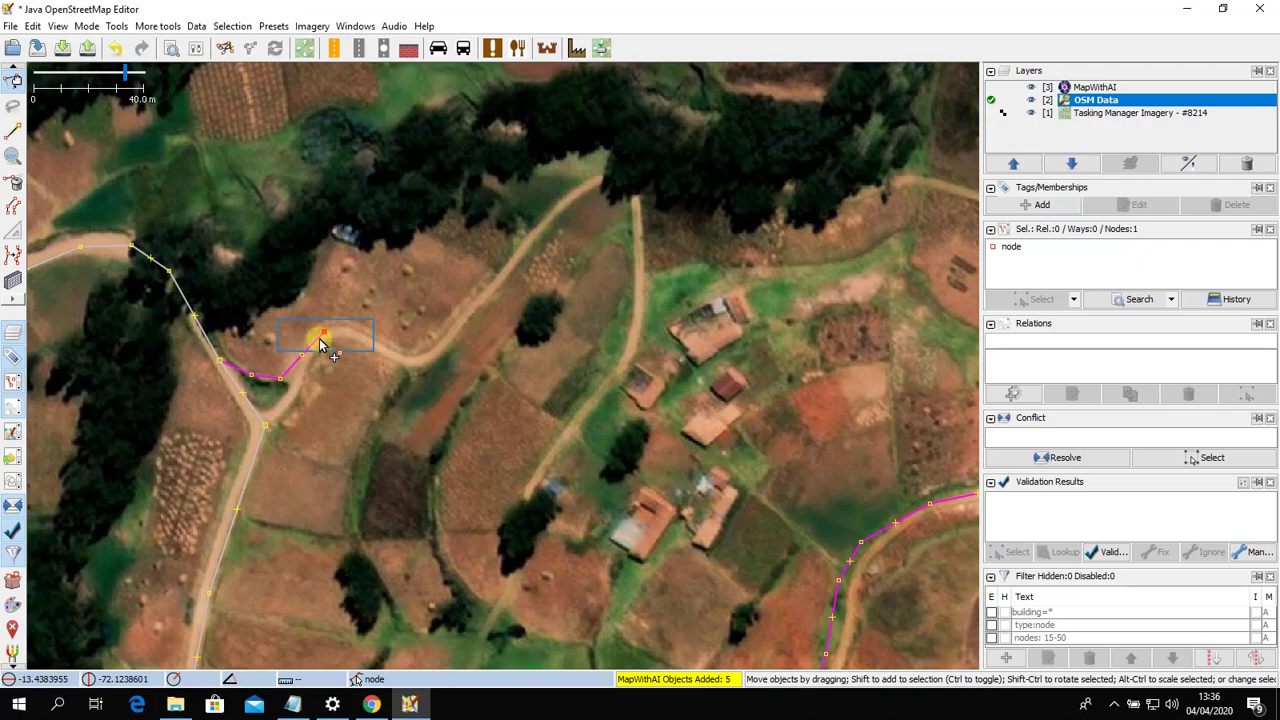
Extend the added road from its end node, tracing the dirt track northeast, then south and southwest.
key(a)
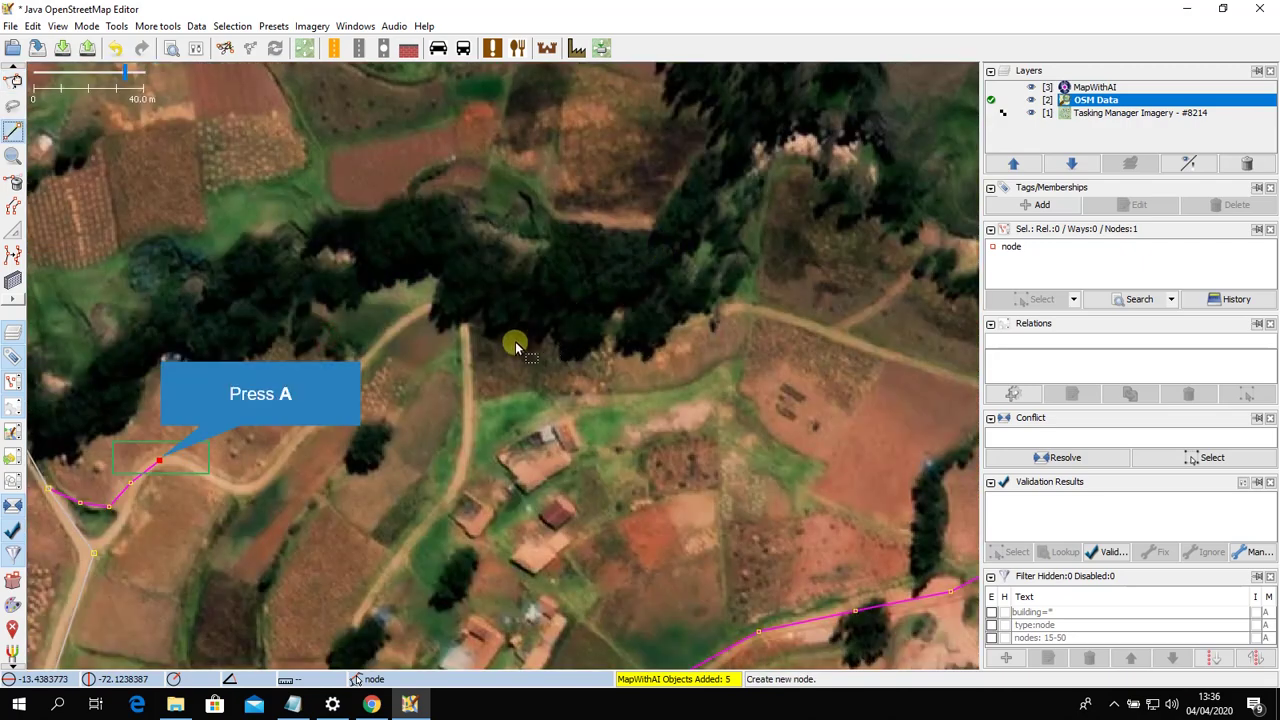
click(163, 462)
click(193, 466)
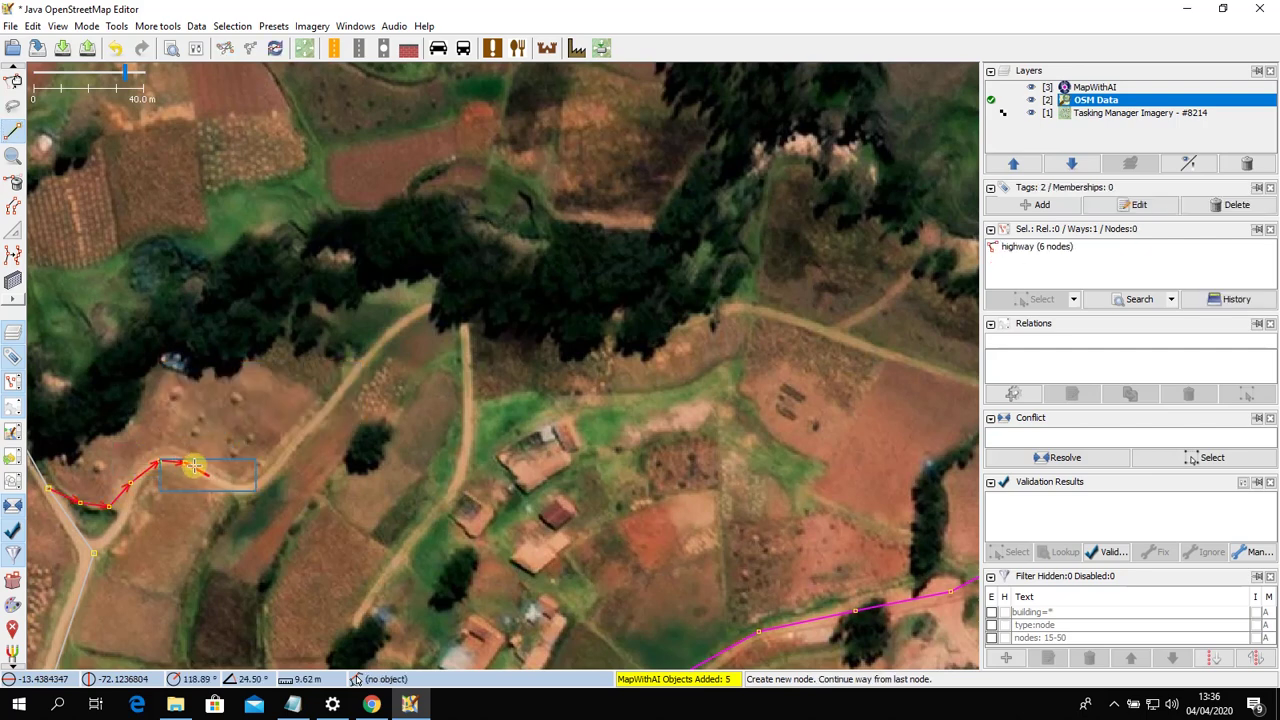
click(207, 473)
click(221, 482)
click(244, 487)
click(270, 477)
click(299, 441)
click(327, 407)
click(375, 345)
click(426, 306)
click(462, 297)
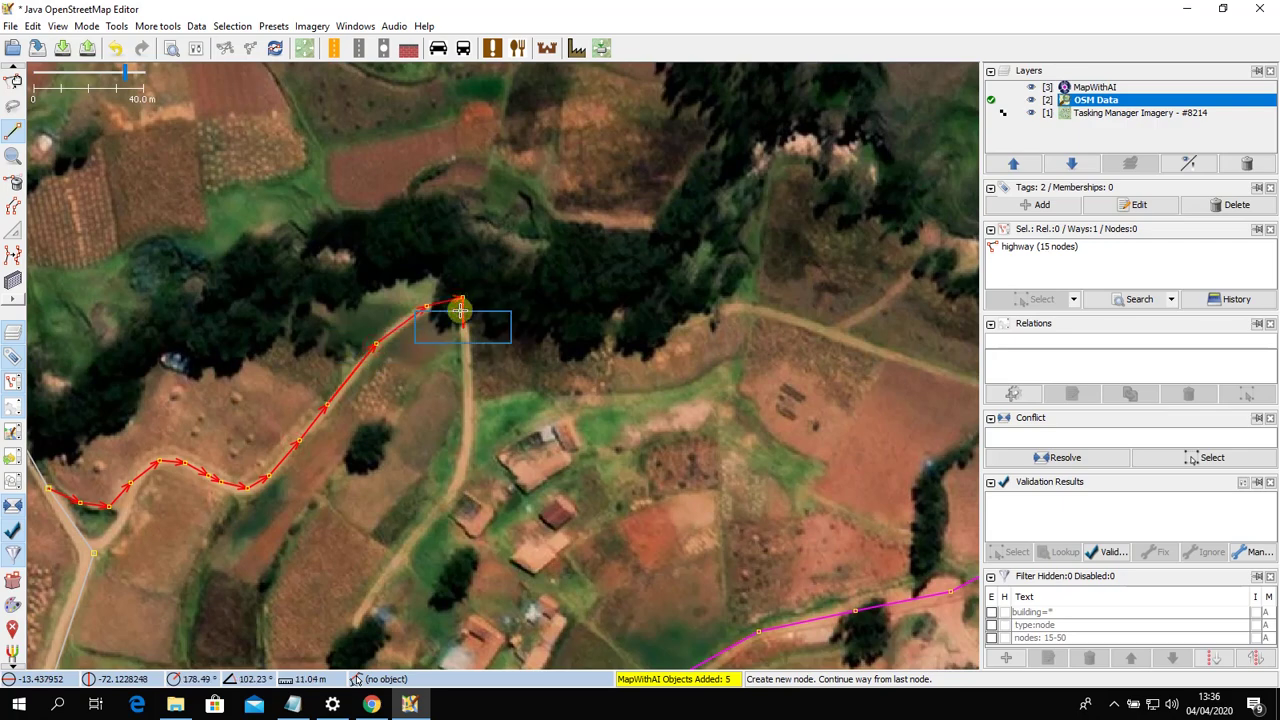
click(463, 328)
click(466, 388)
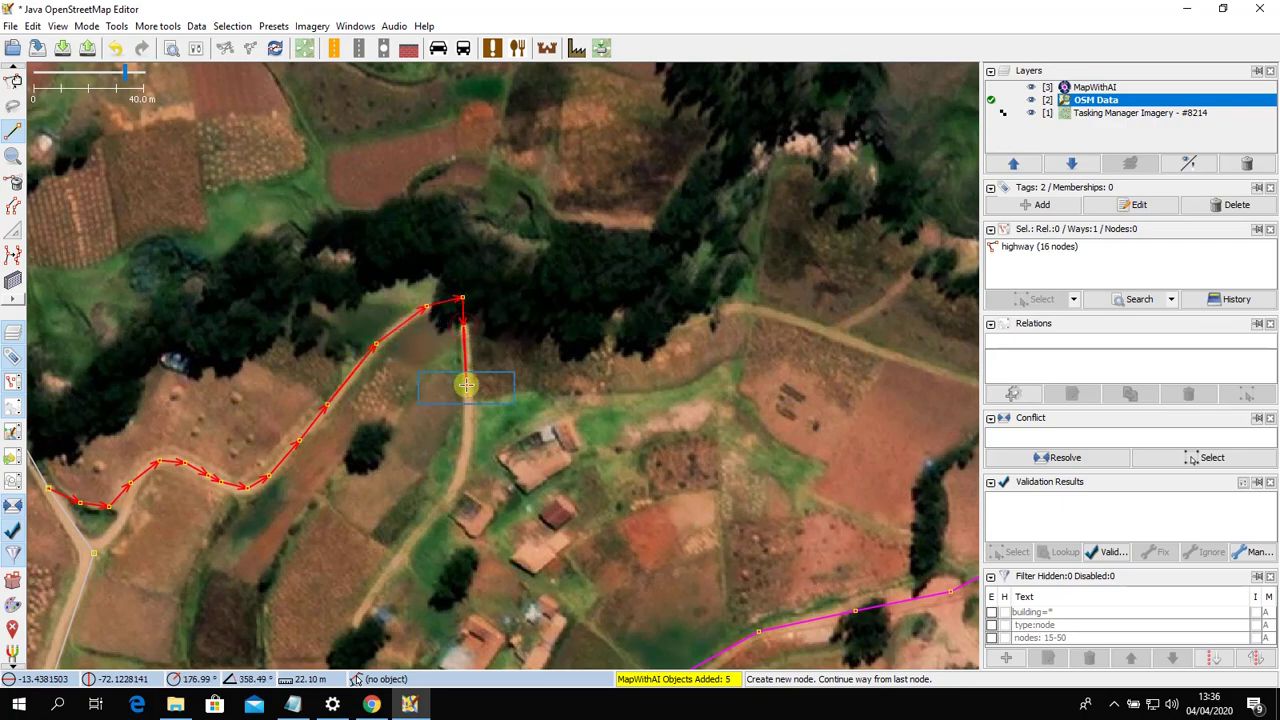
key(ctrl+Down)
click(487, 281)
click(463, 330)
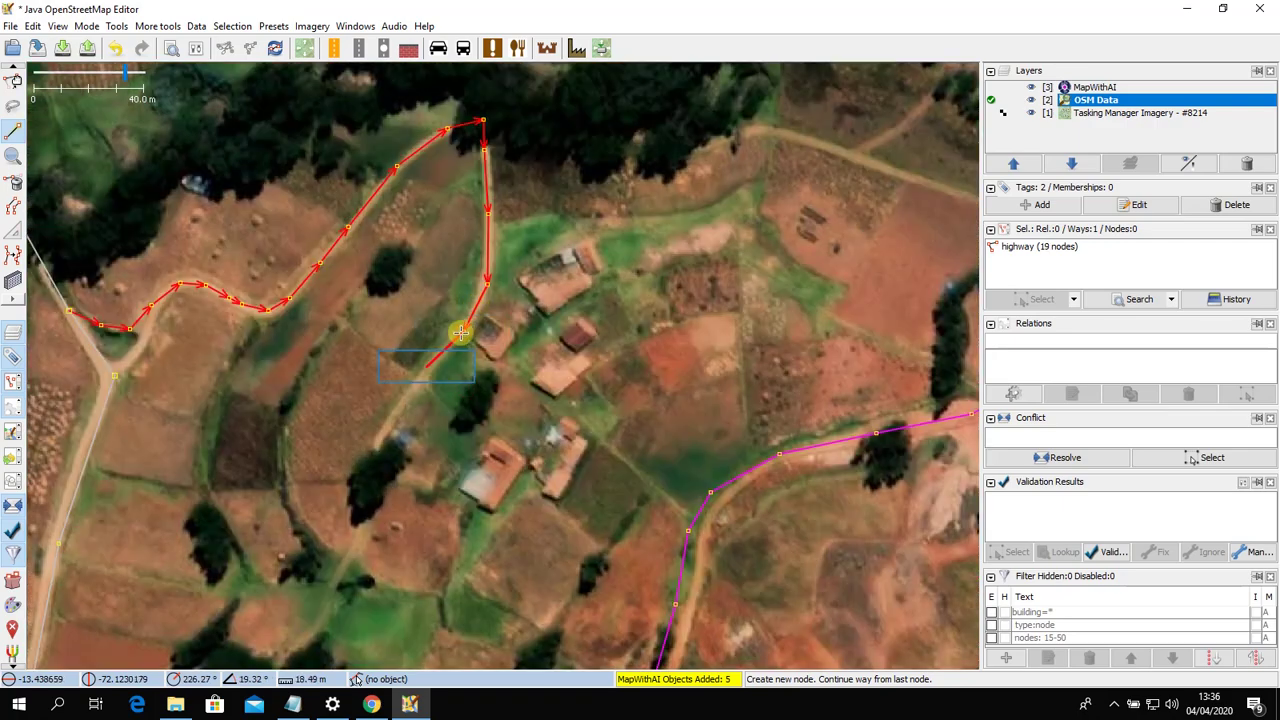
click(423, 376)
click(375, 445)
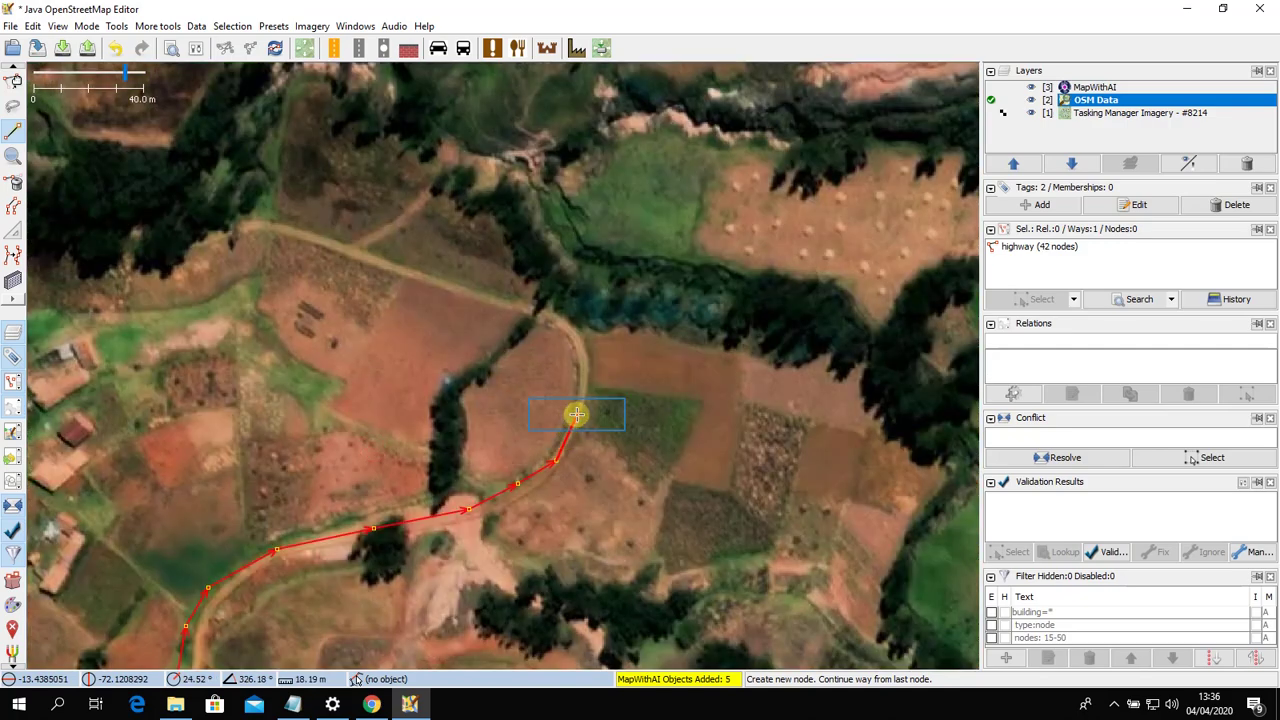
Continue tracing the track northwest and west, ending on the predicted road's node at 56 nodes.
click(576, 414)
click(582, 367)
click(579, 333)
click(550, 319)
click(508, 308)
click(452, 289)
click(401, 268)
click(350, 251)
click(301, 236)
click(238, 225)
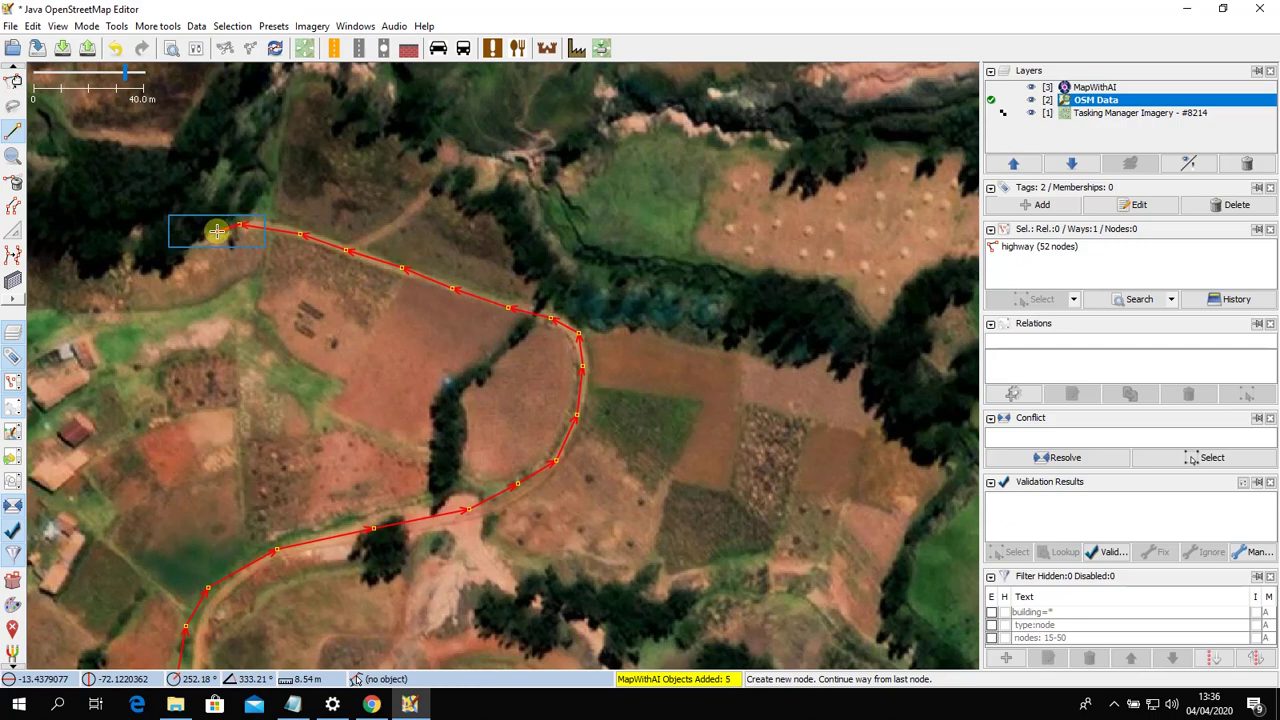
click(193, 231)
click(138, 231)
click(95, 222)
drag(25, 215, 300, 266)
click(298, 265)
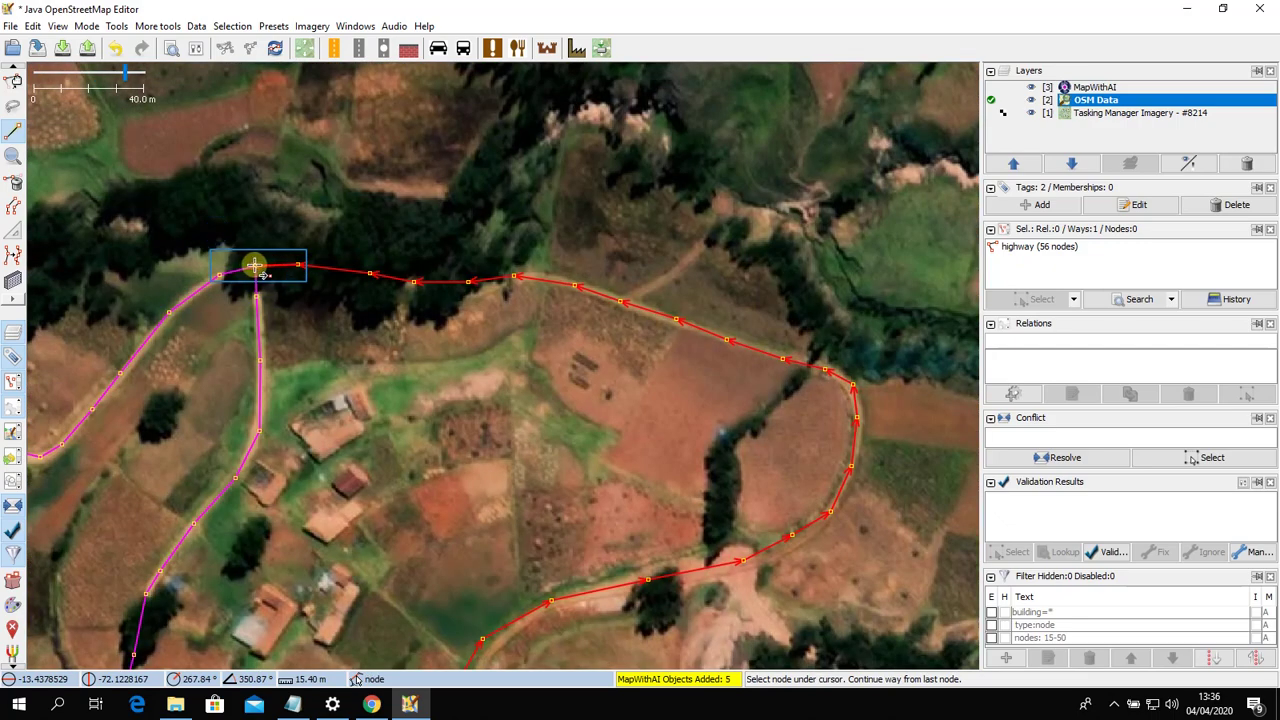
scroll(660, 395, down, 2)
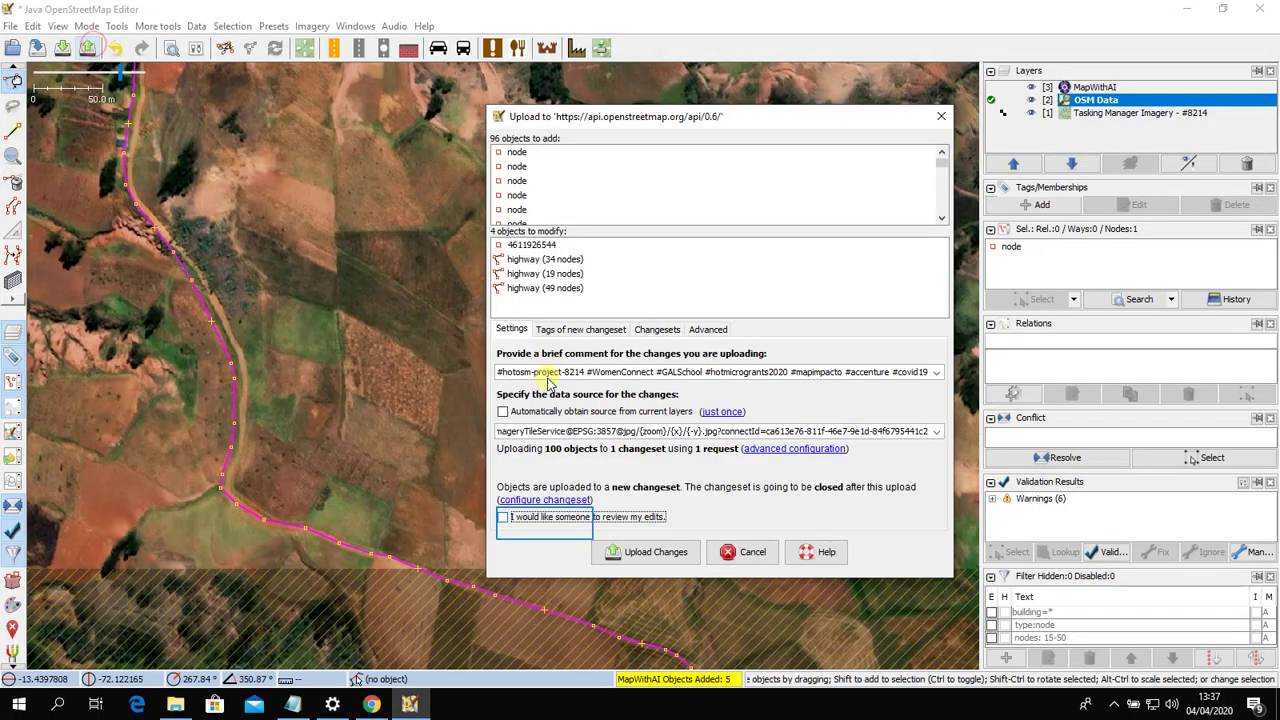
Upload the changes to OpenStreetMap with a request that someone review the edits.
click(547, 518)
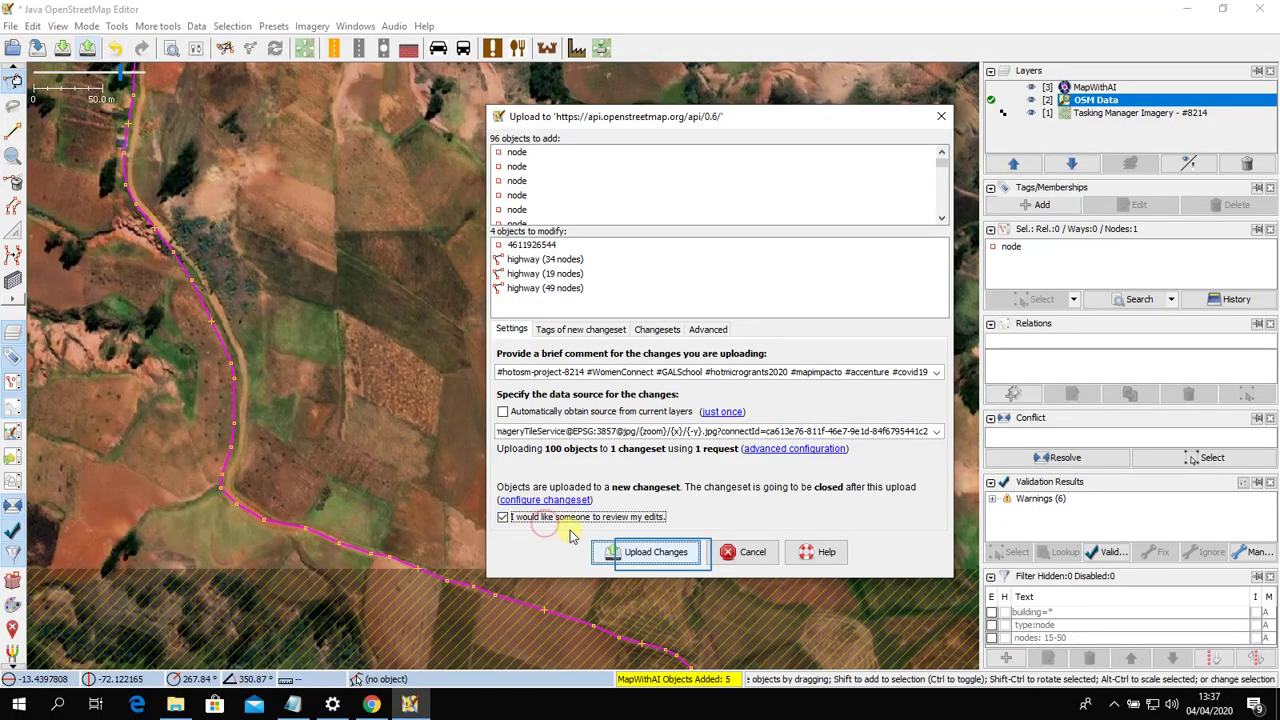
click(660, 556)
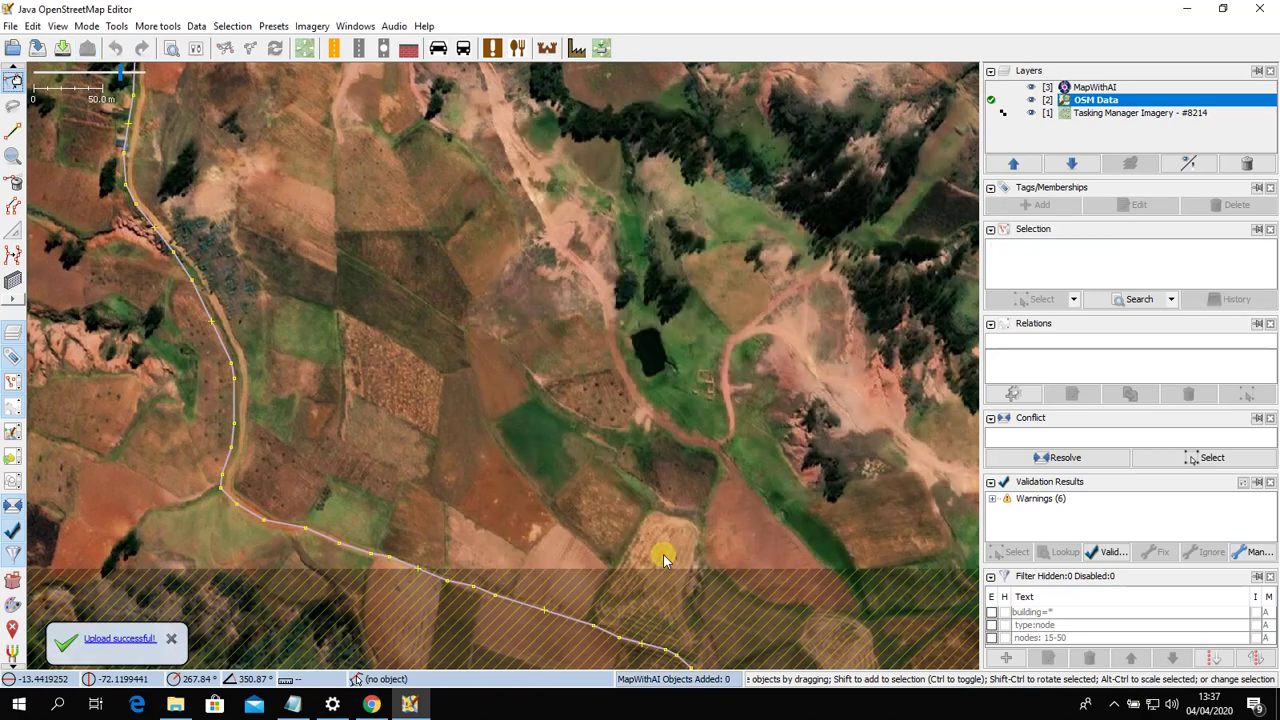